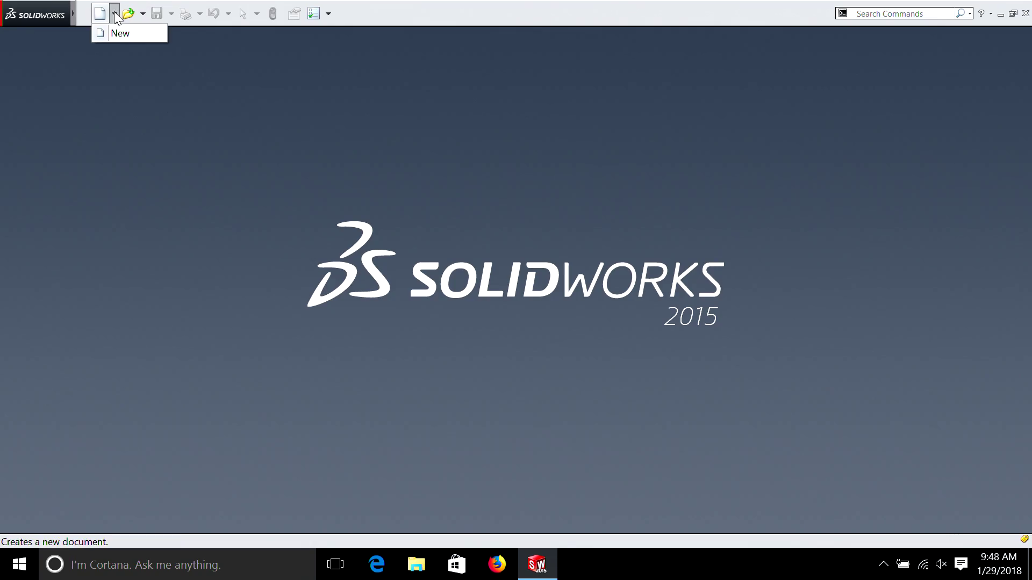
- Create a new part and switch its document units from MMGS to IPS
click(122, 33)
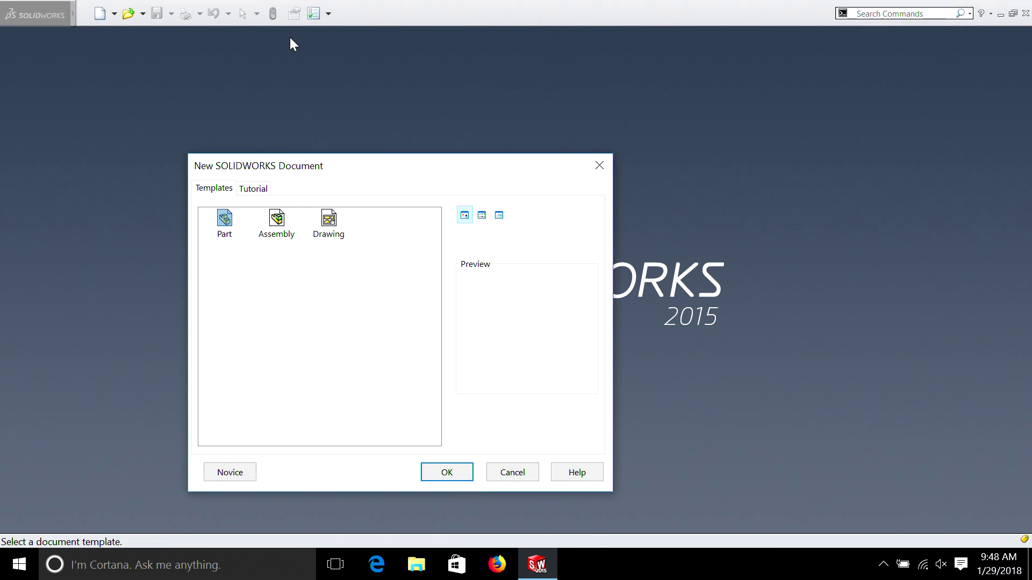
click(455, 472)
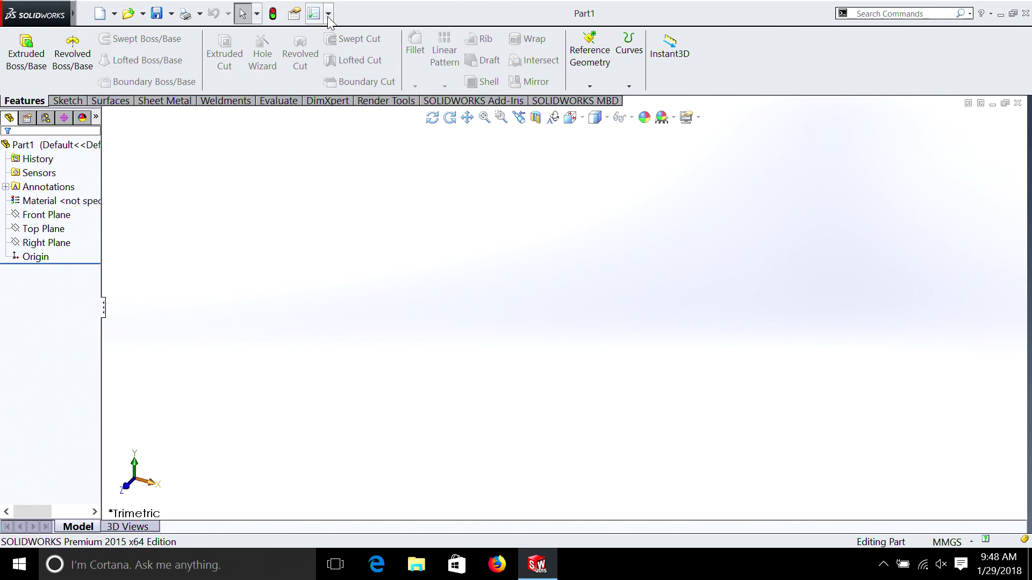
click(328, 14)
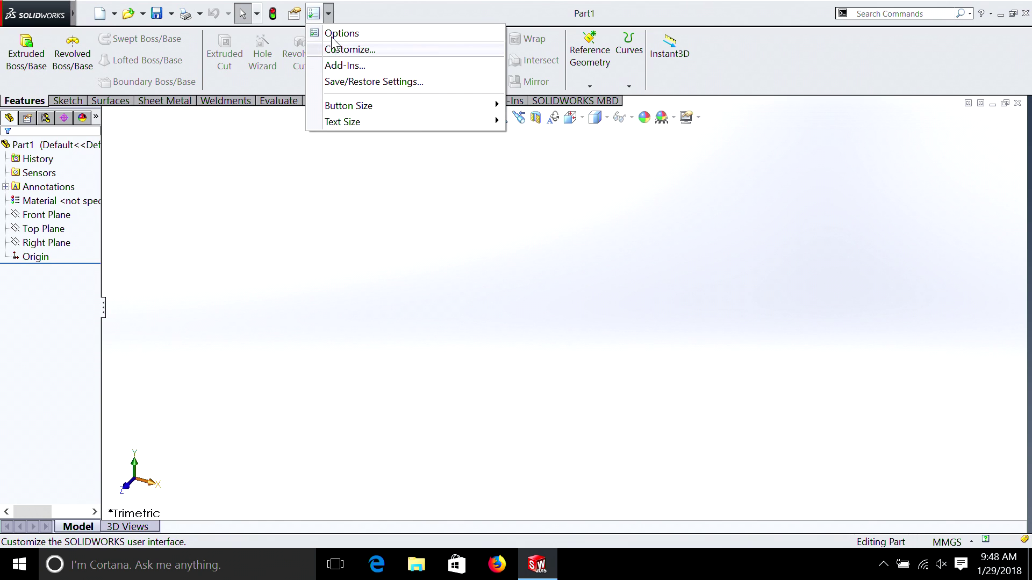
click(334, 34)
click(516, 79)
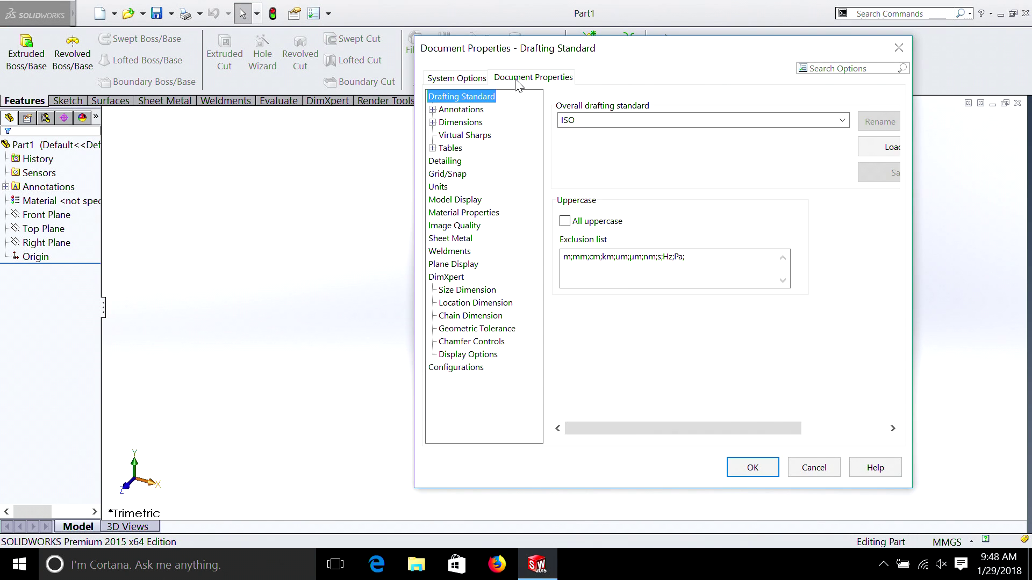
click(436, 187)
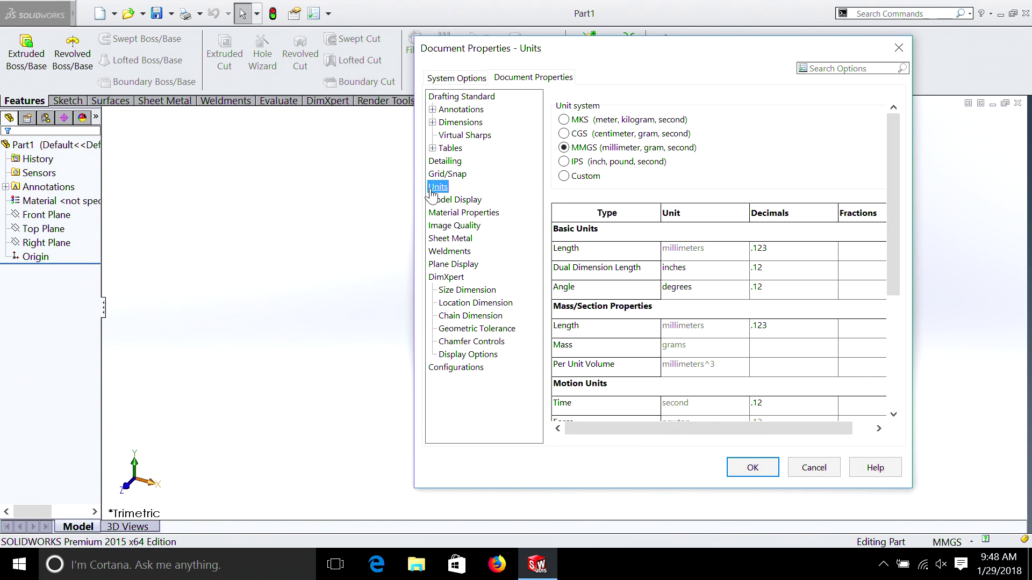
click(564, 162)
click(752, 468)
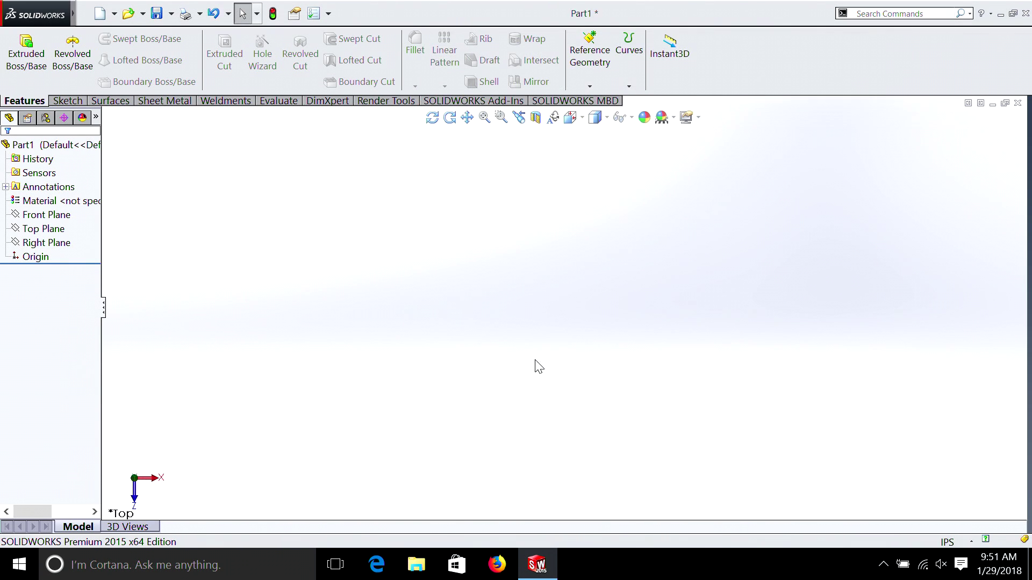
- Sketch a centre rectangle on the Top Plane, centred on the origin
click(56, 231)
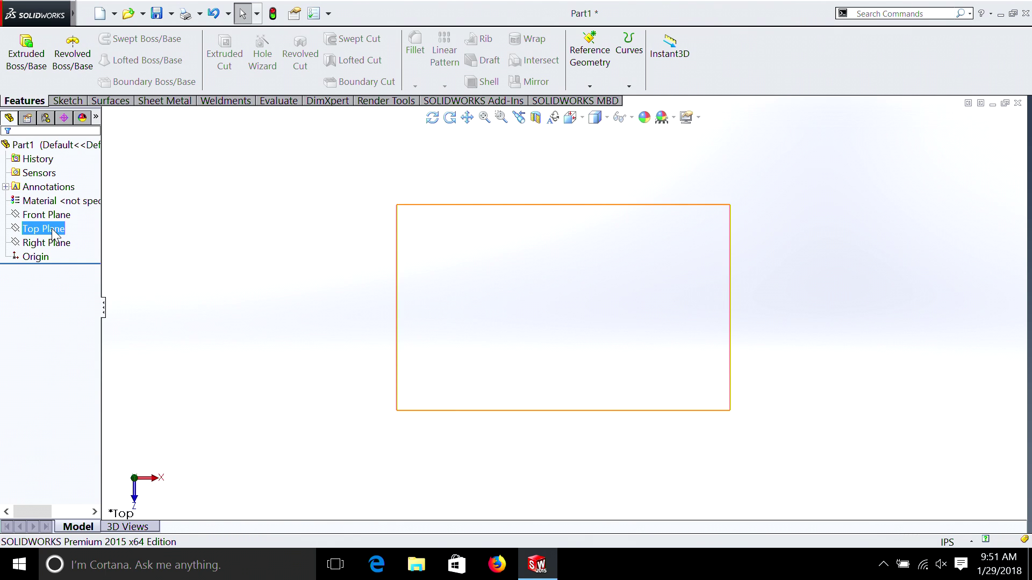
right_click(55, 232)
click(64, 215)
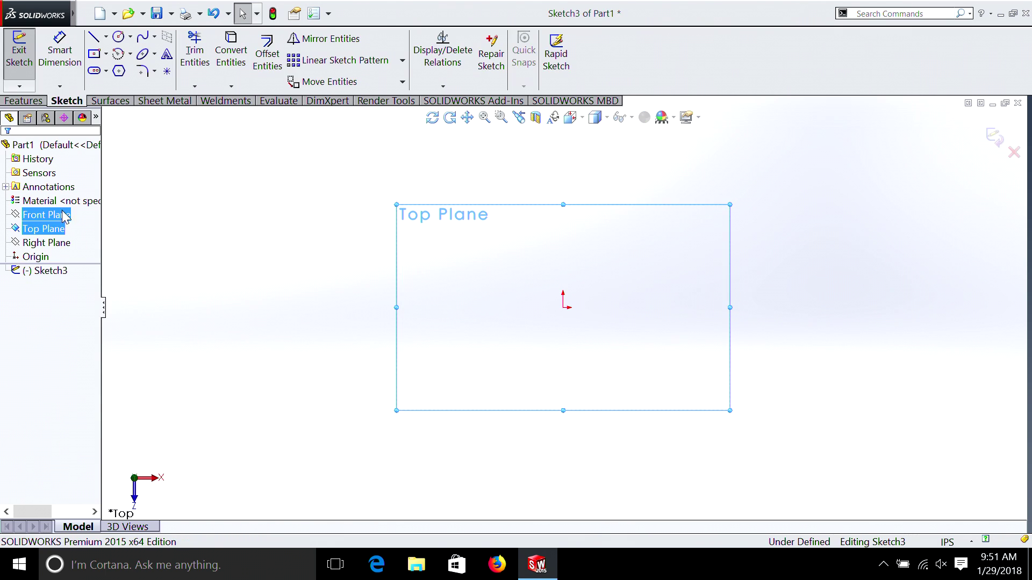
click(95, 54)
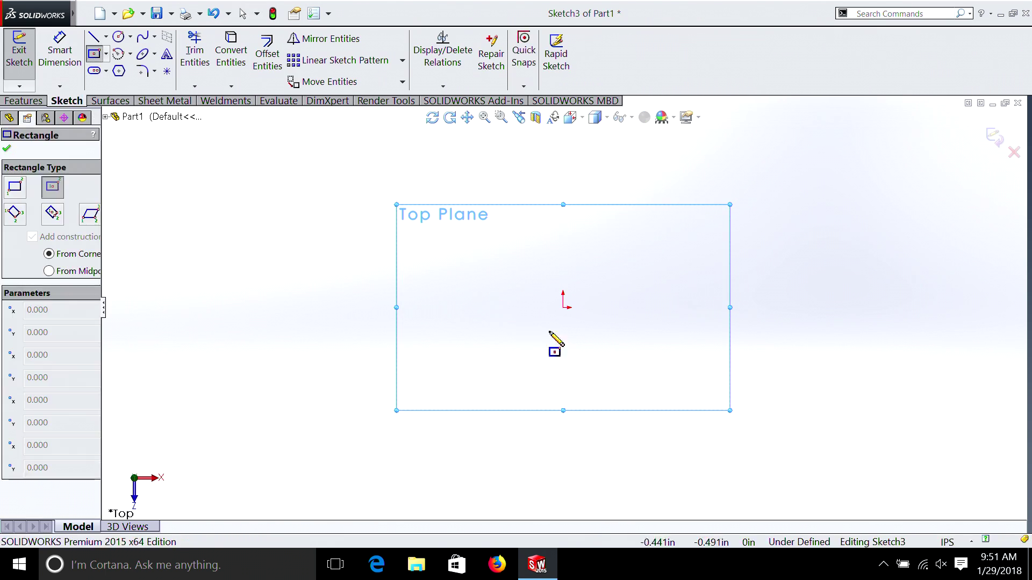
click(563, 307)
click(707, 376)
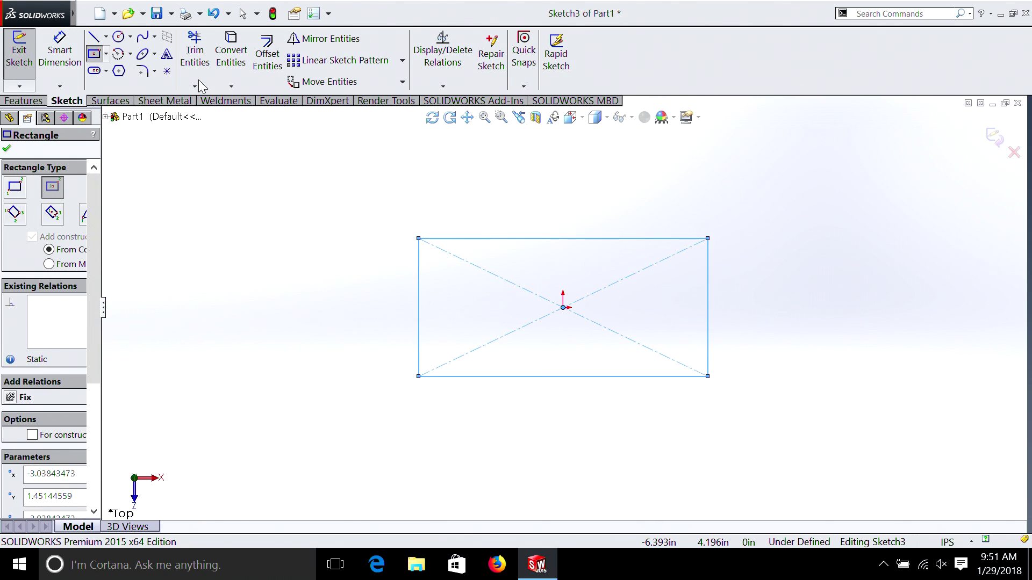
- Dimension the rectangle 6 in wide and 3 in tall
click(70, 54)
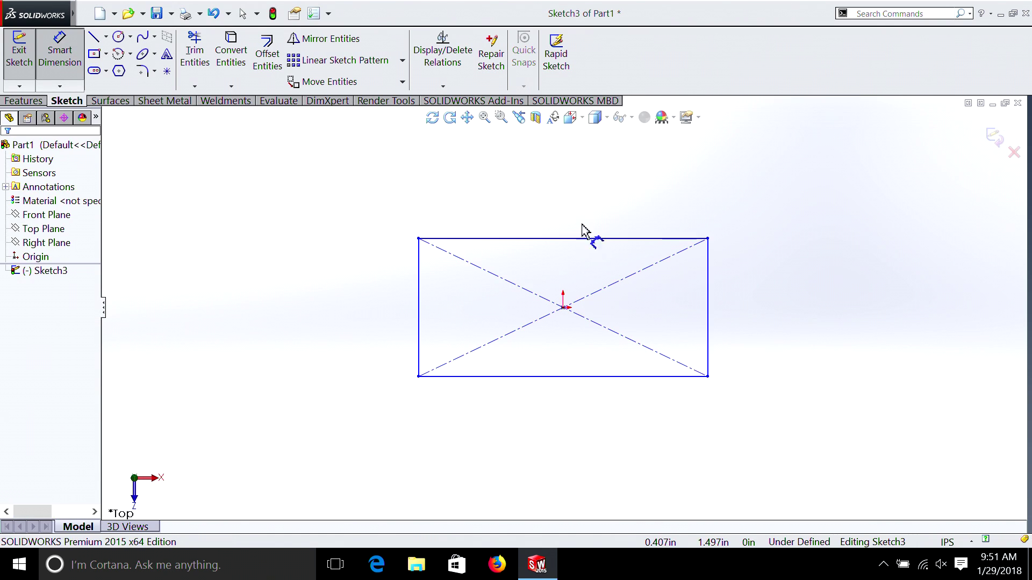
click(584, 239)
click(553, 195)
text(6)
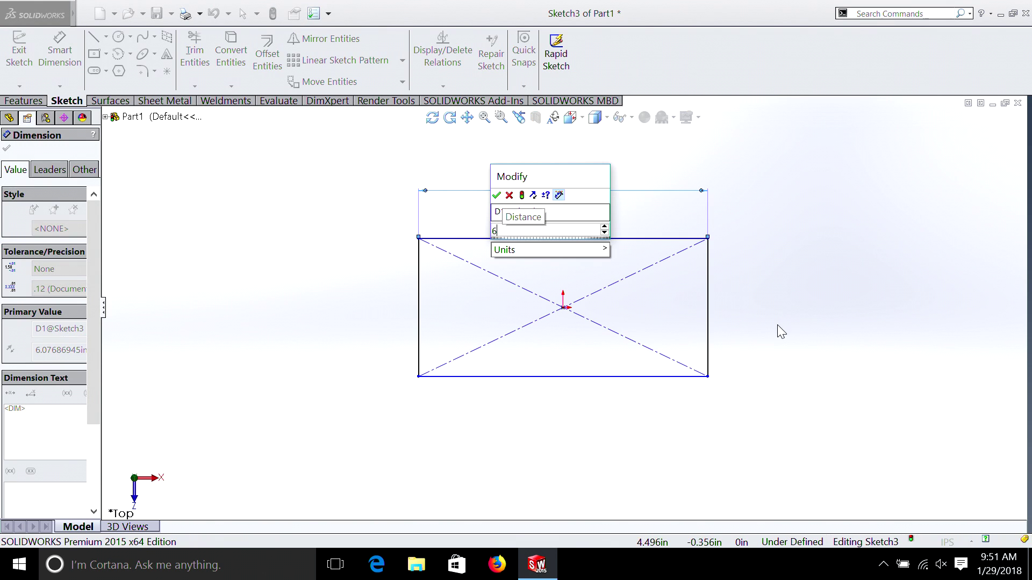
key(Return)
click(708, 317)
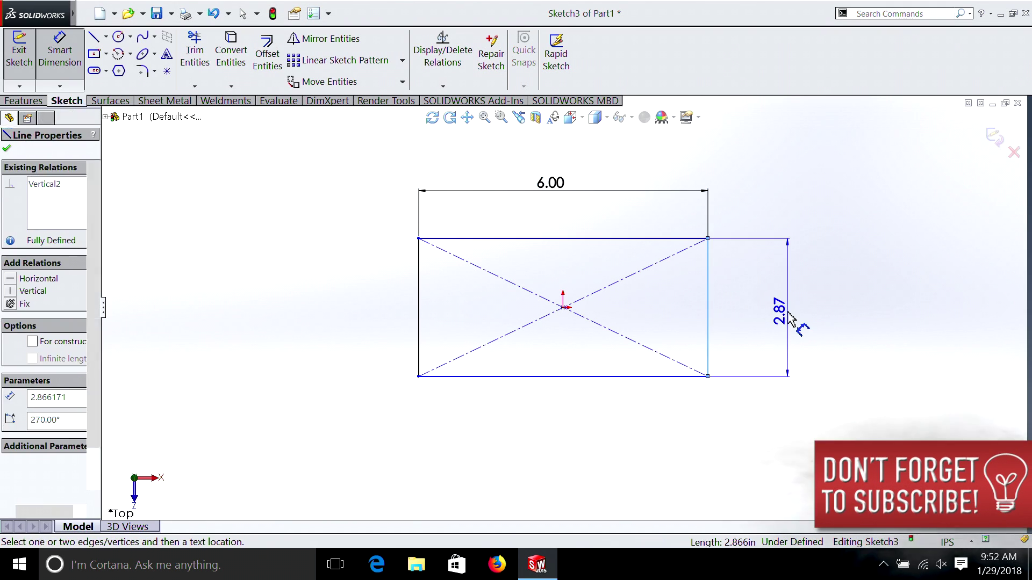
click(789, 317)
text(3)
key(Return)
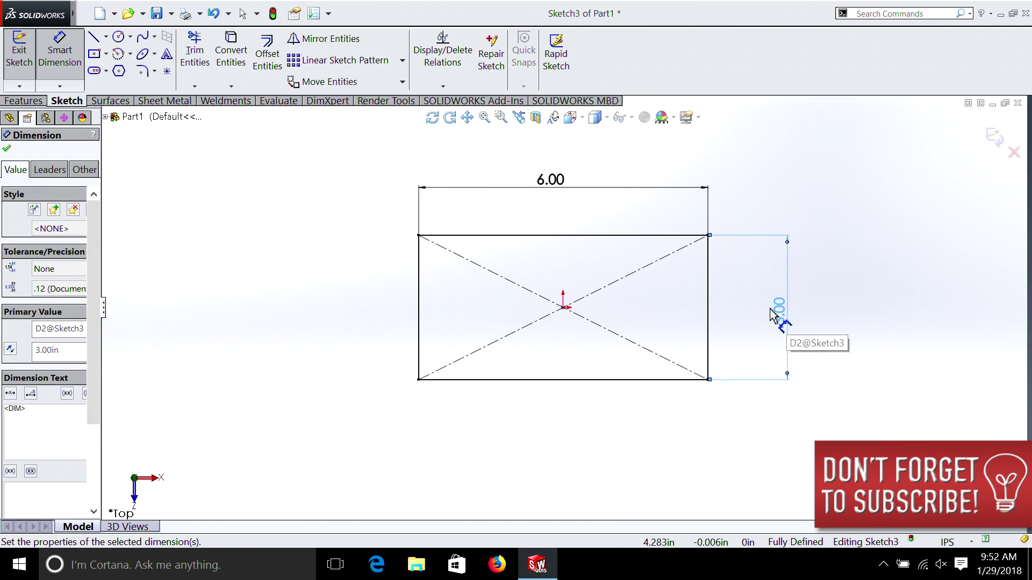
- Extrude the rectangle sketch 0.5 in into a solid plate
click(39, 102)
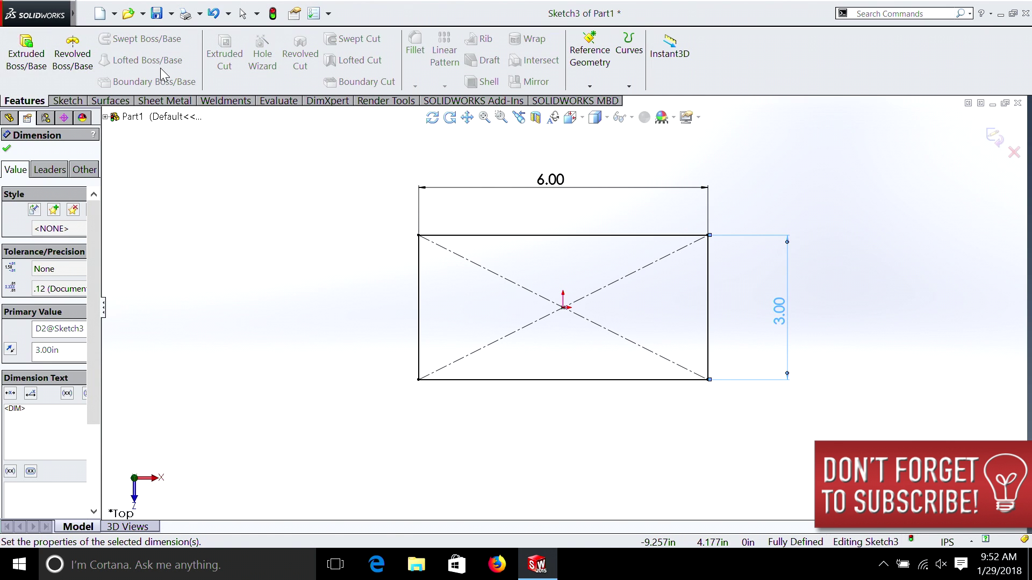
click(31, 55)
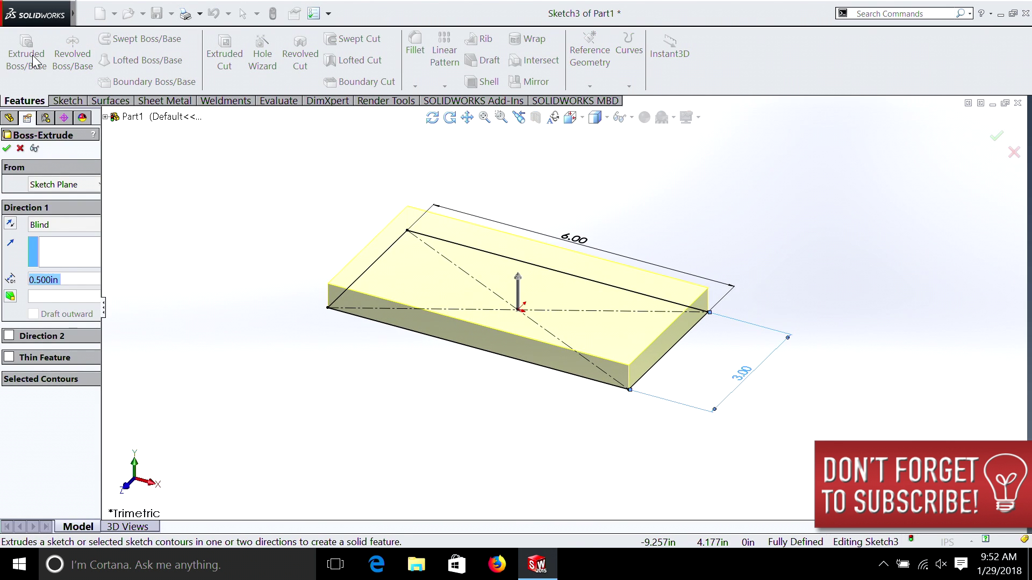
key(Return)
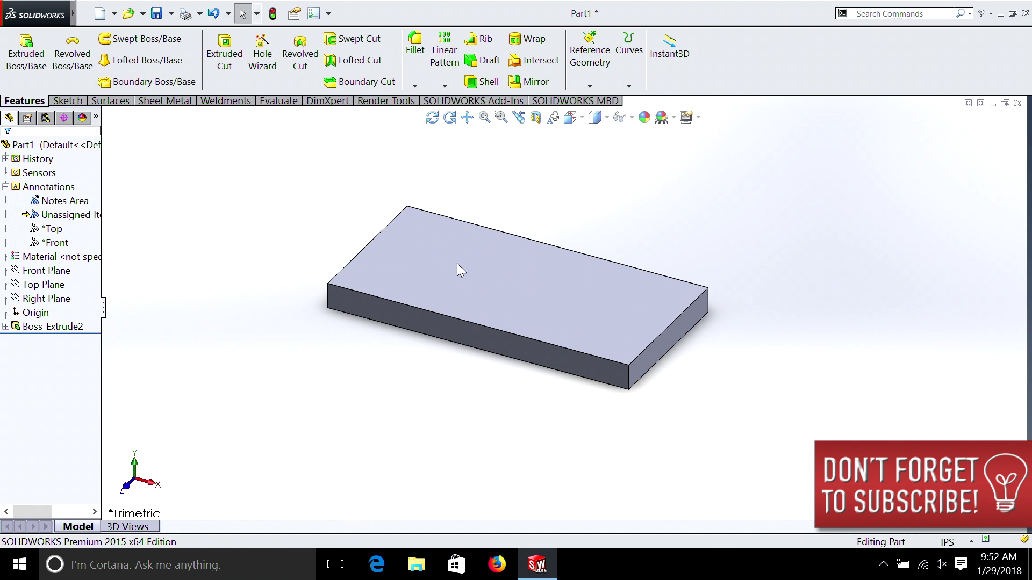
- Sketch a line leftward from the top face's centre with a circle at its end
right_click(505, 283)
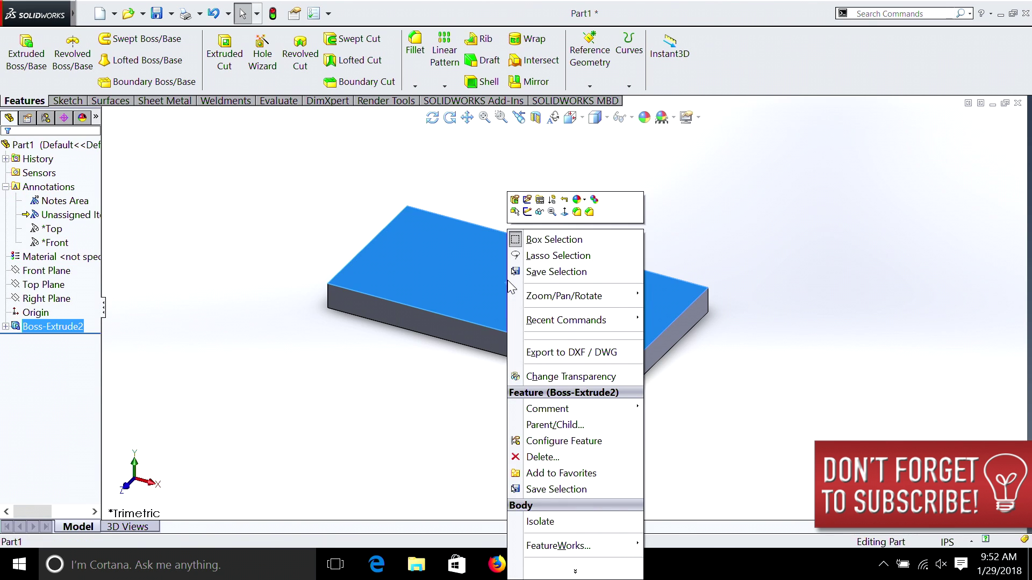
click(528, 212)
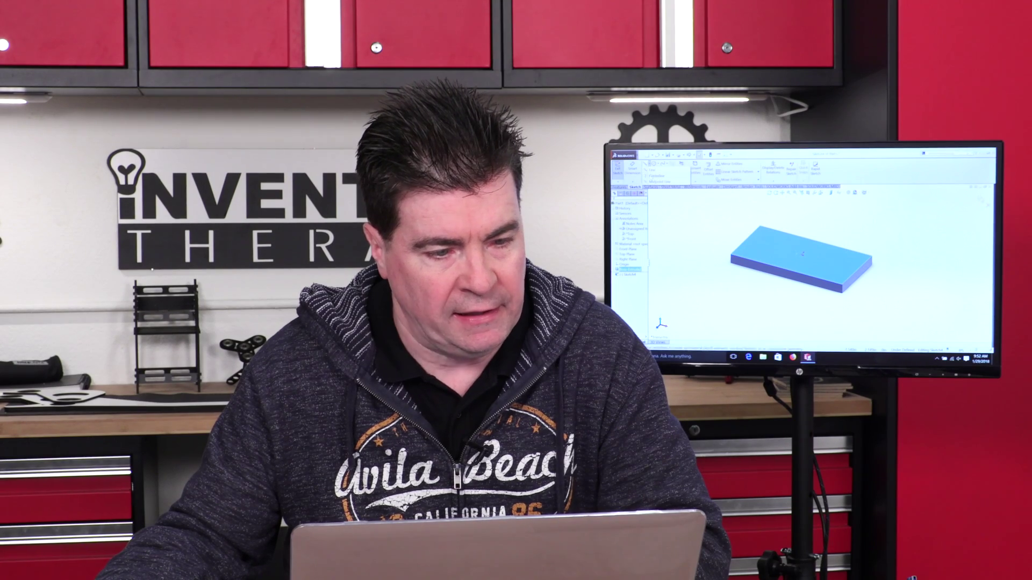
key(l)
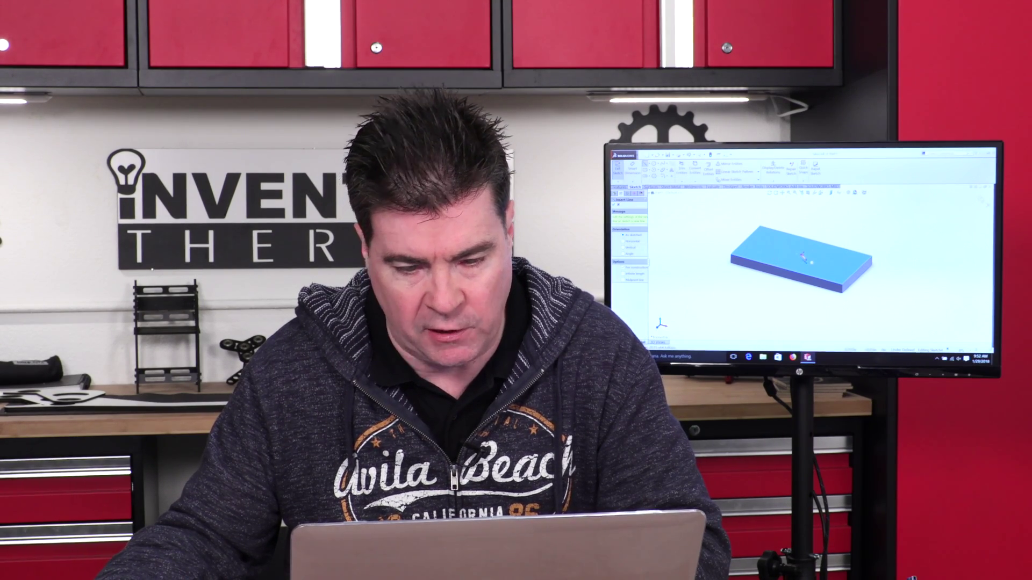
click(522, 284)
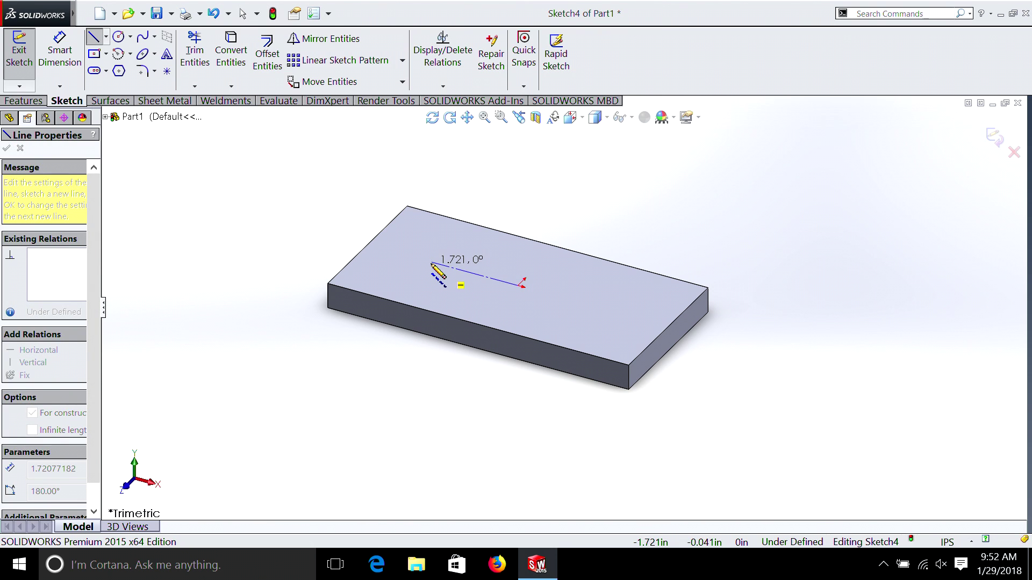
click(432, 263)
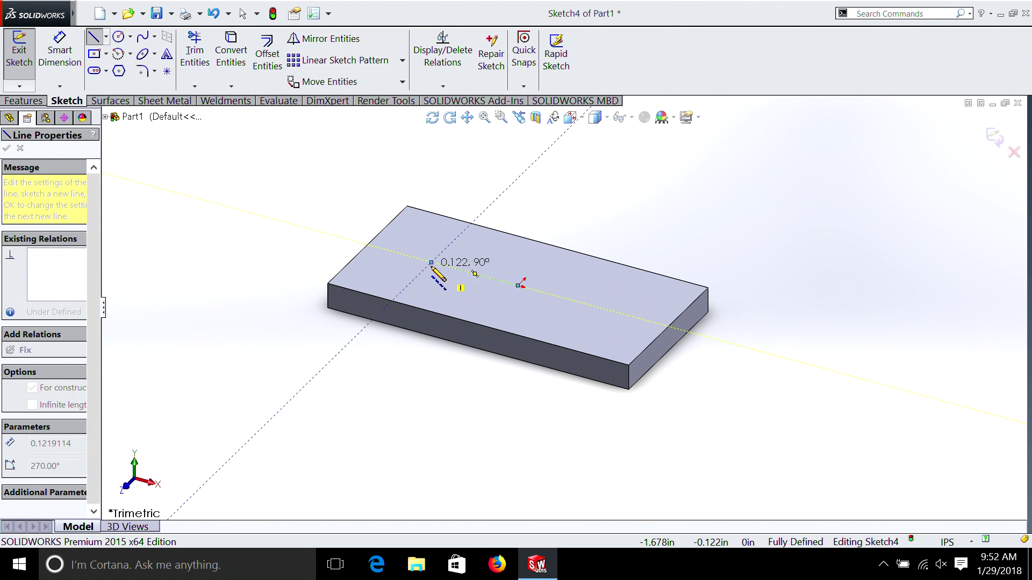
key(Escape)
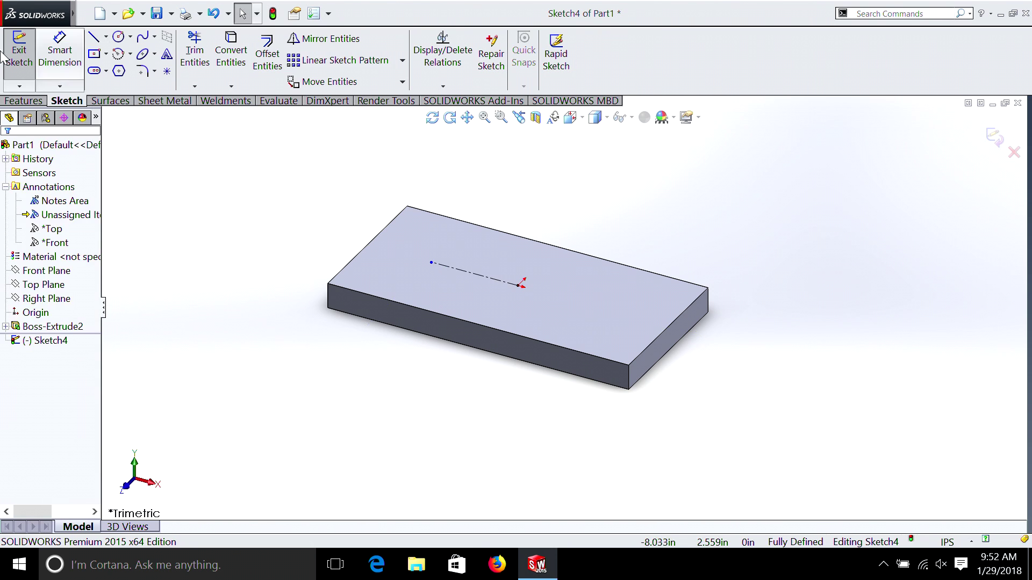
click(119, 37)
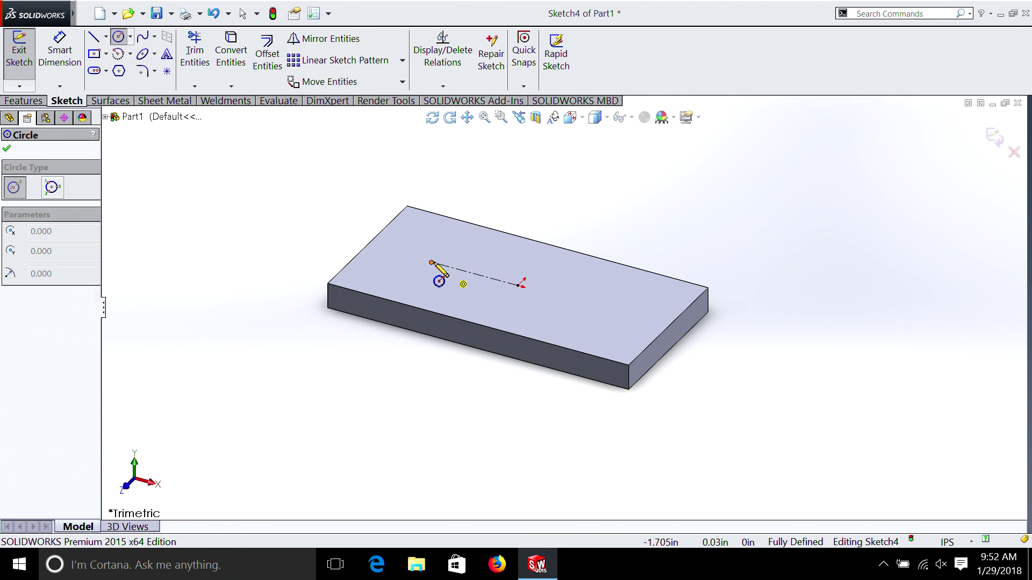
click(432, 262)
click(393, 251)
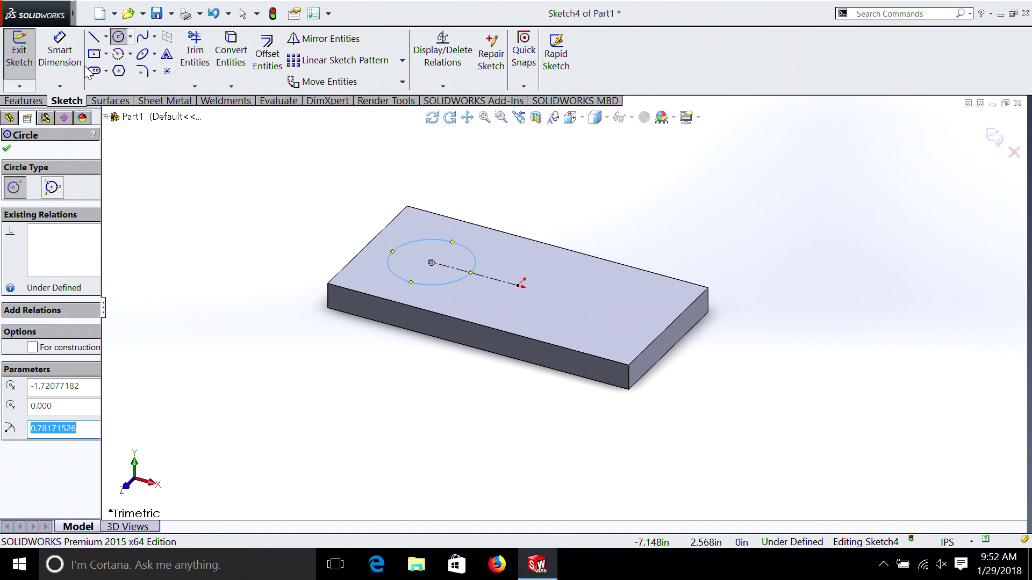
- Dimension the circle to 1 in diameter and the line to 1.75 in
click(60, 51)
click(472, 251)
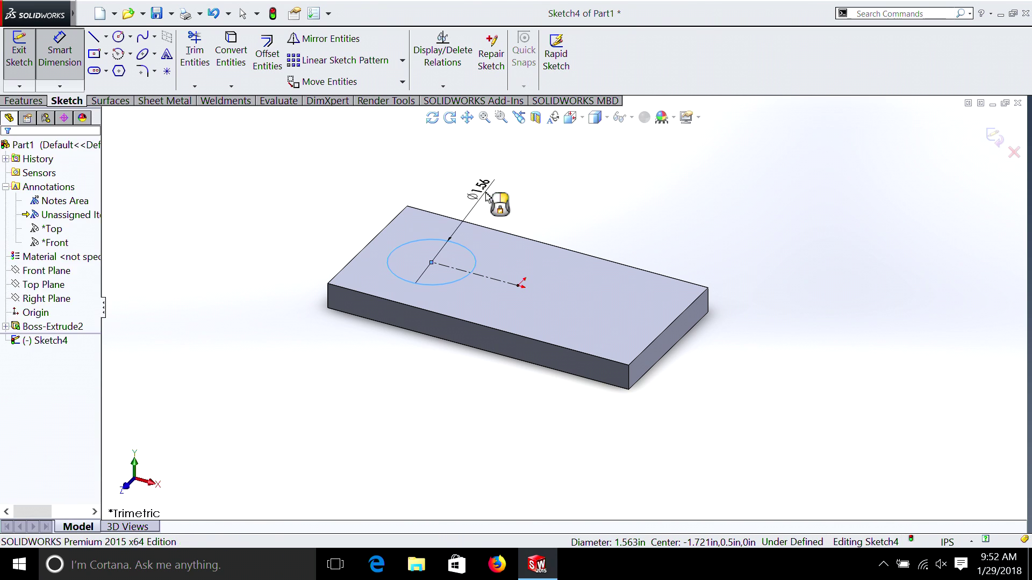
click(487, 197)
text(1)
key(Return)
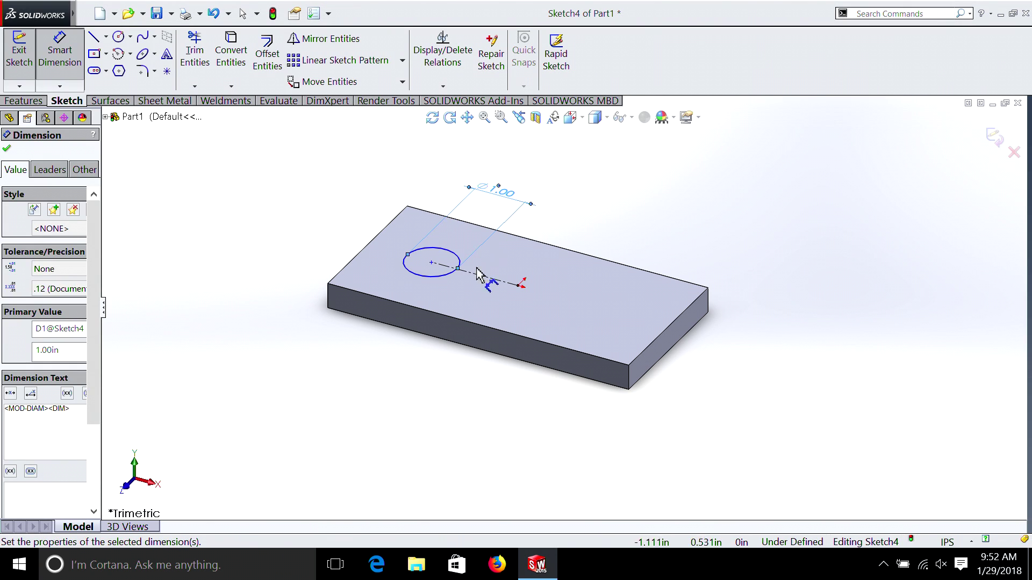
click(483, 284)
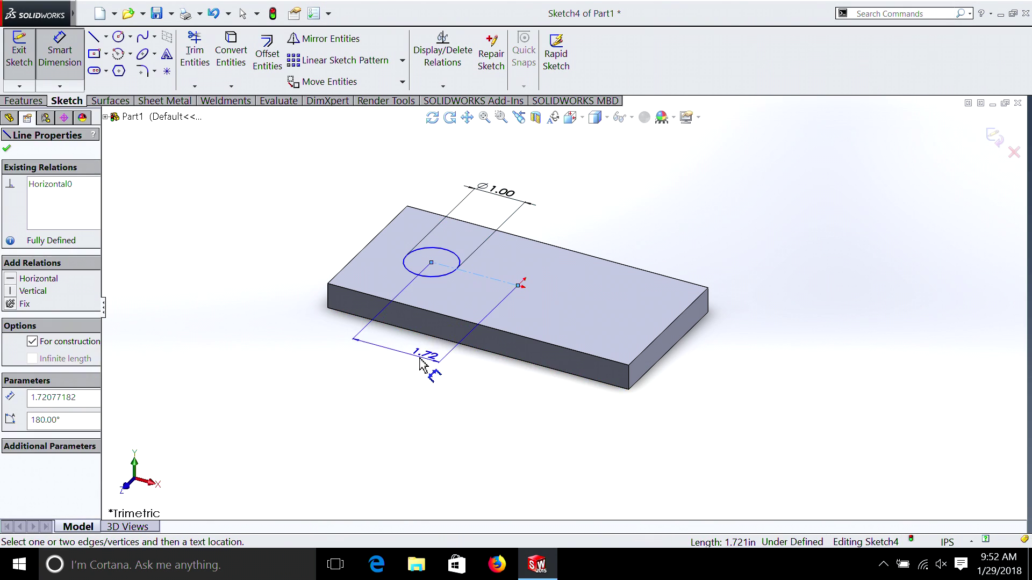
click(415, 358)
text(1.)
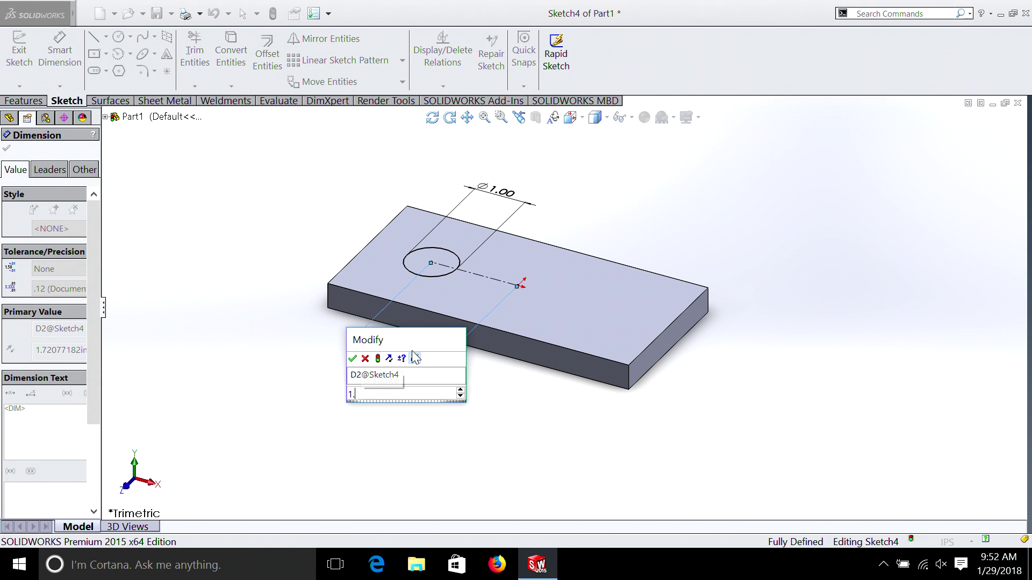
text(75)
key(Return)
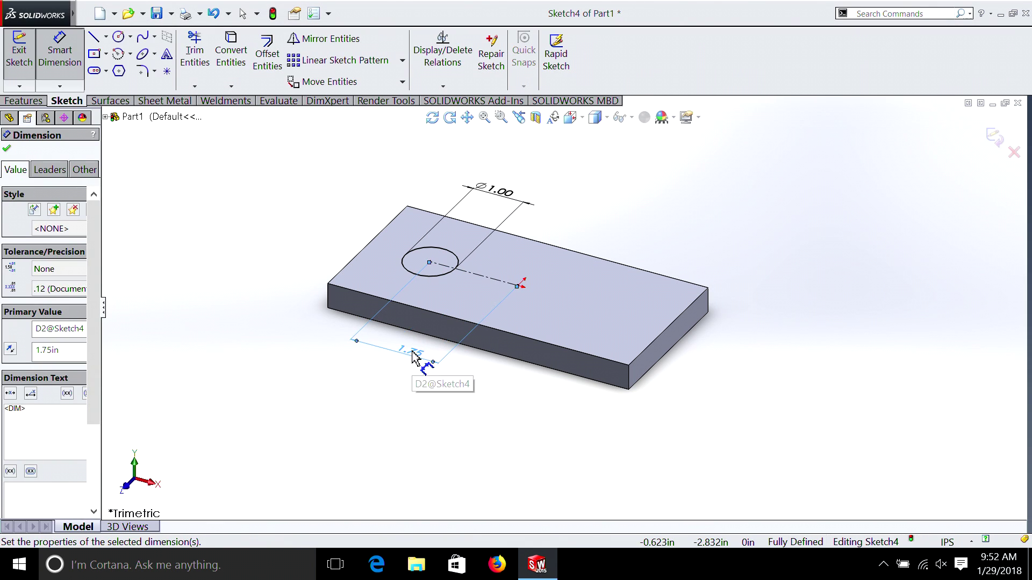
click(35, 104)
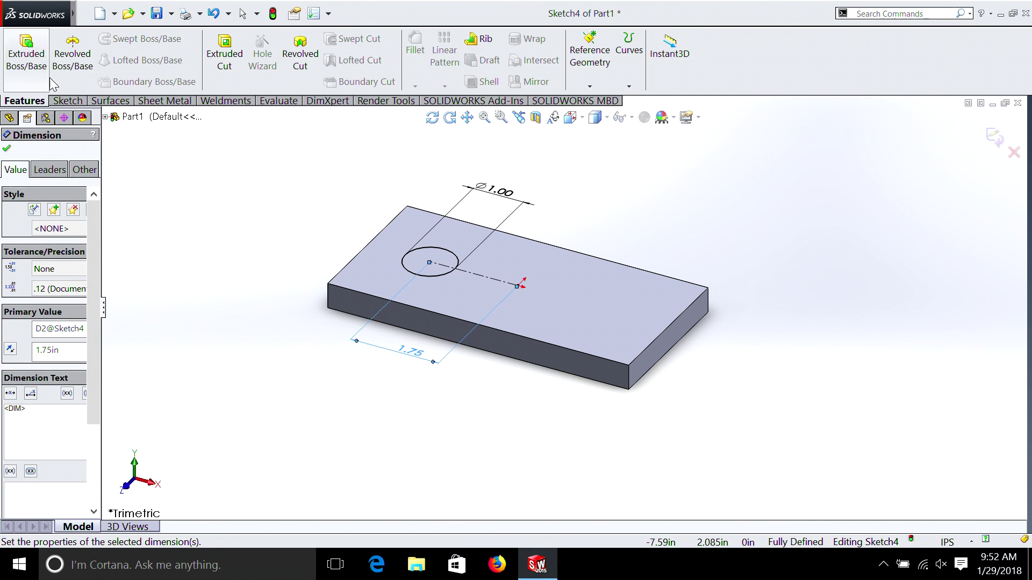
- Cut the 1 in circle Through All to make a hole in the plate
click(225, 55)
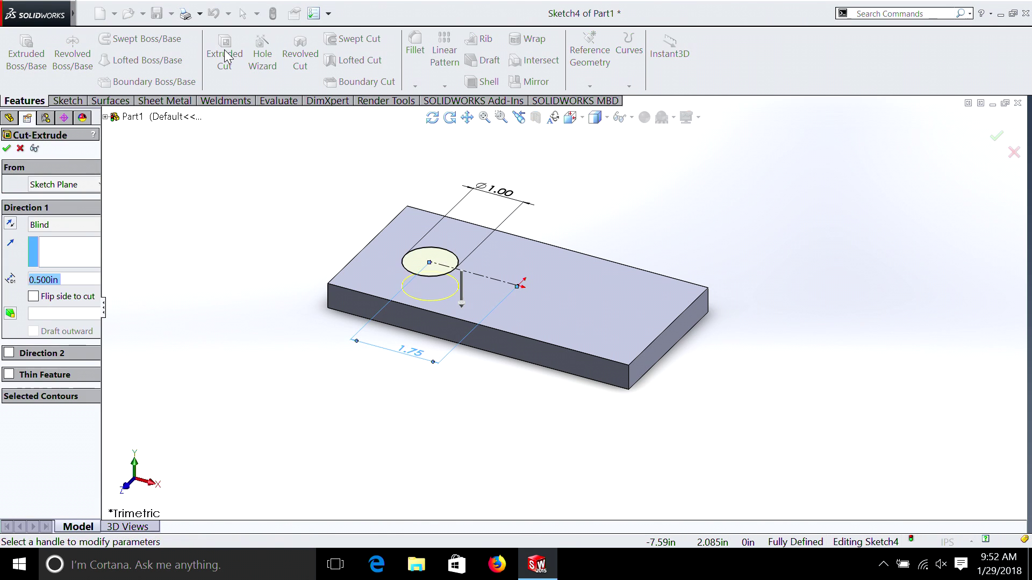
click(51, 224)
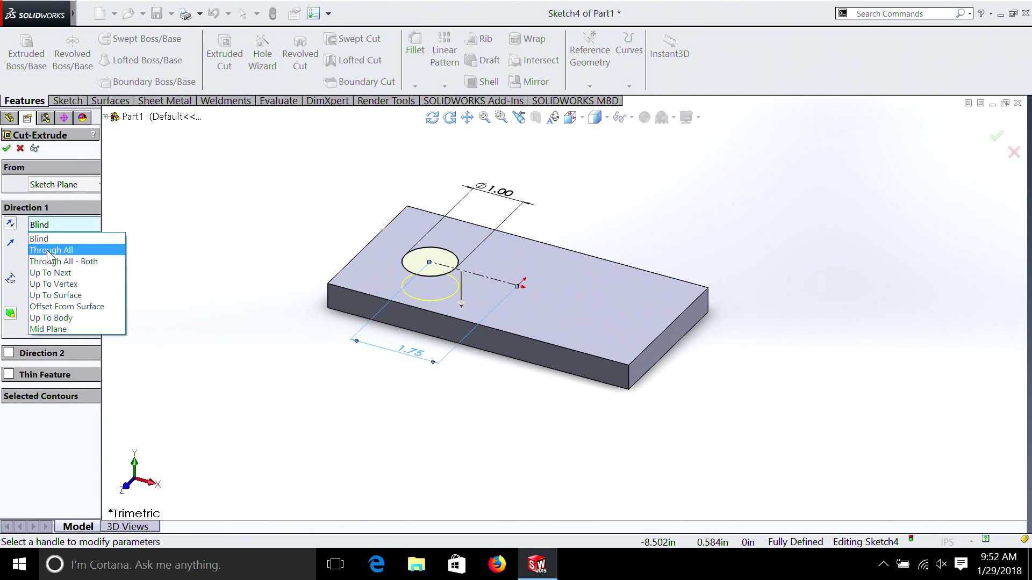
click(51, 249)
click(6, 148)
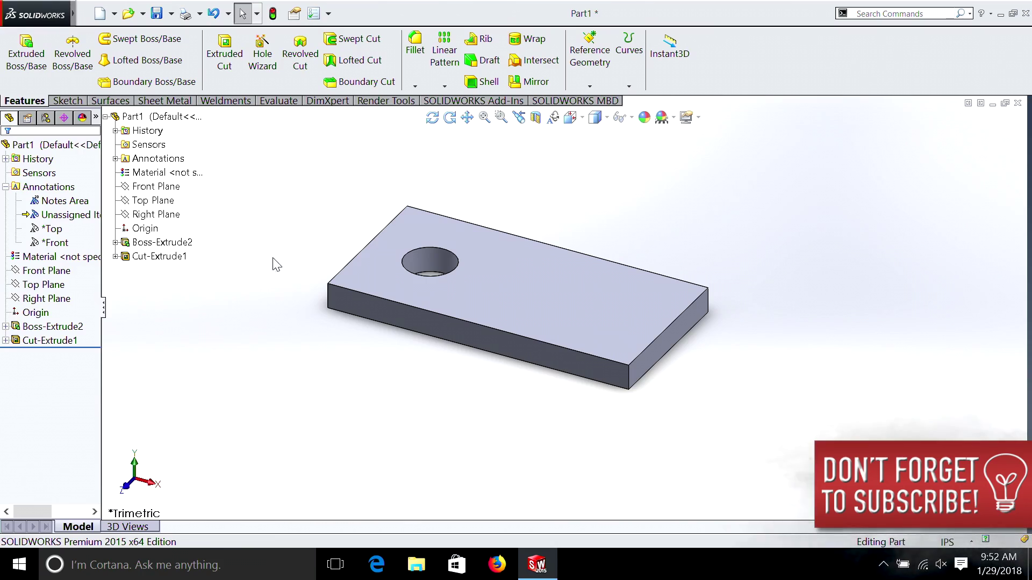
click(532, 84)
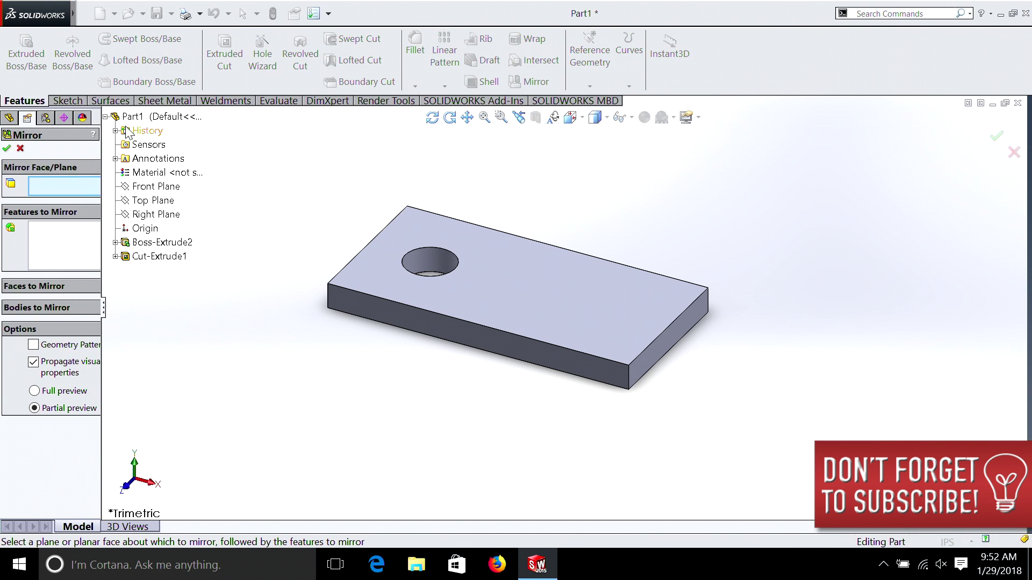
- Mirror Cut-Extrude1 across the Right Plane to create a matching second hole
click(150, 215)
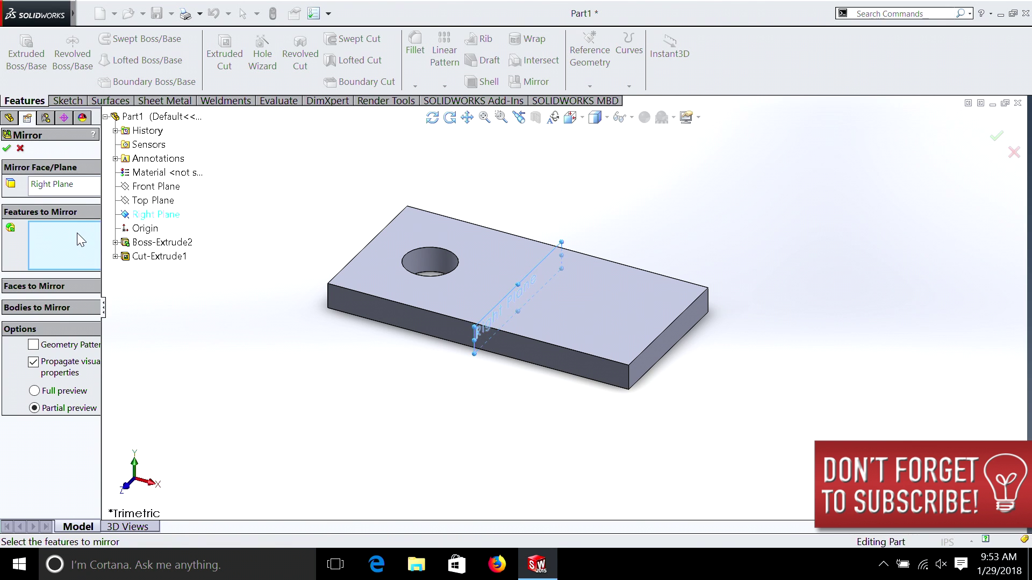
click(421, 263)
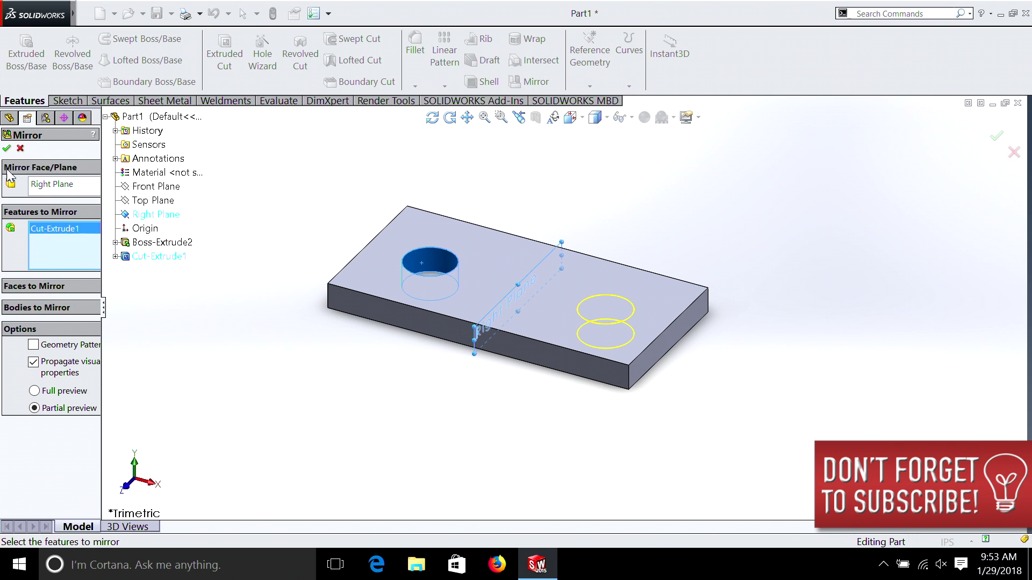
click(7, 148)
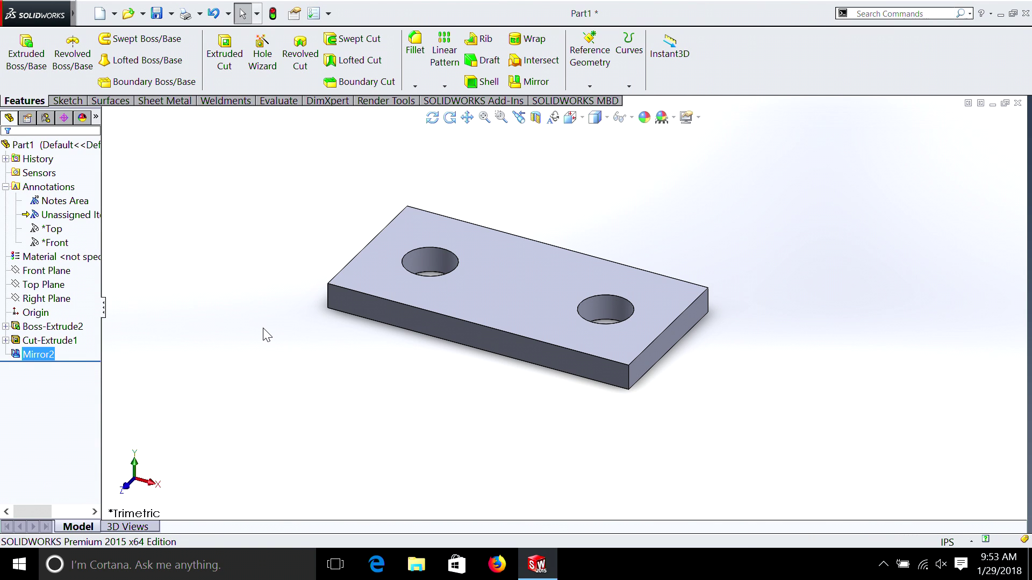
- Start a new sketch on the plate's top face
right_click(542, 299)
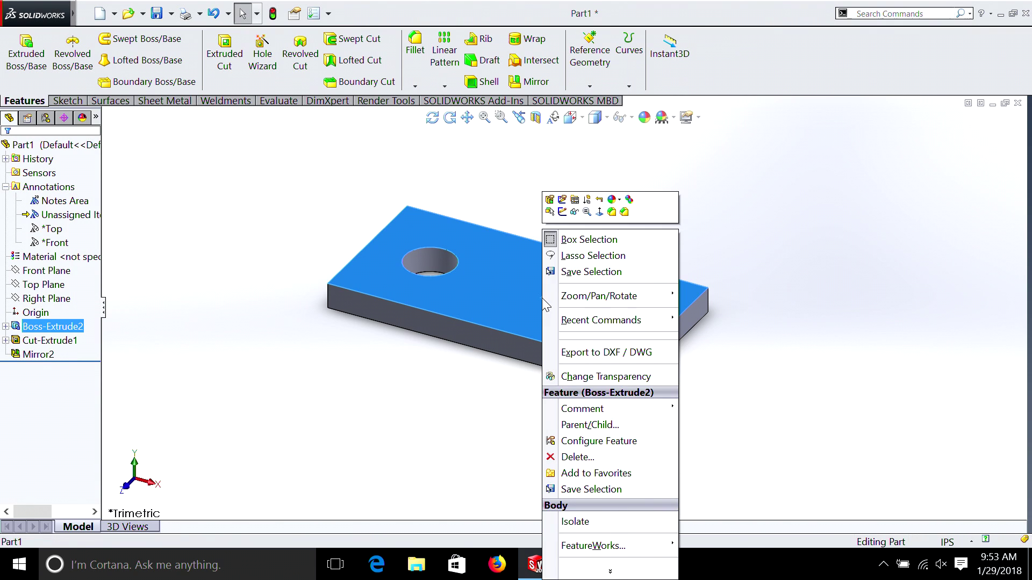
click(558, 213)
key(alt+f)
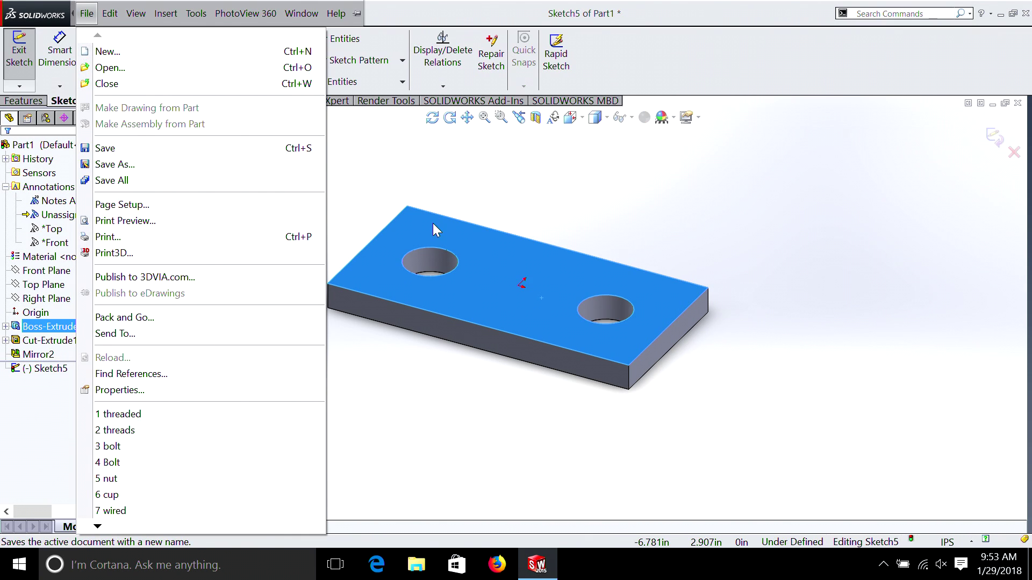
key(Escape)
scroll(345, 193, up, 3)
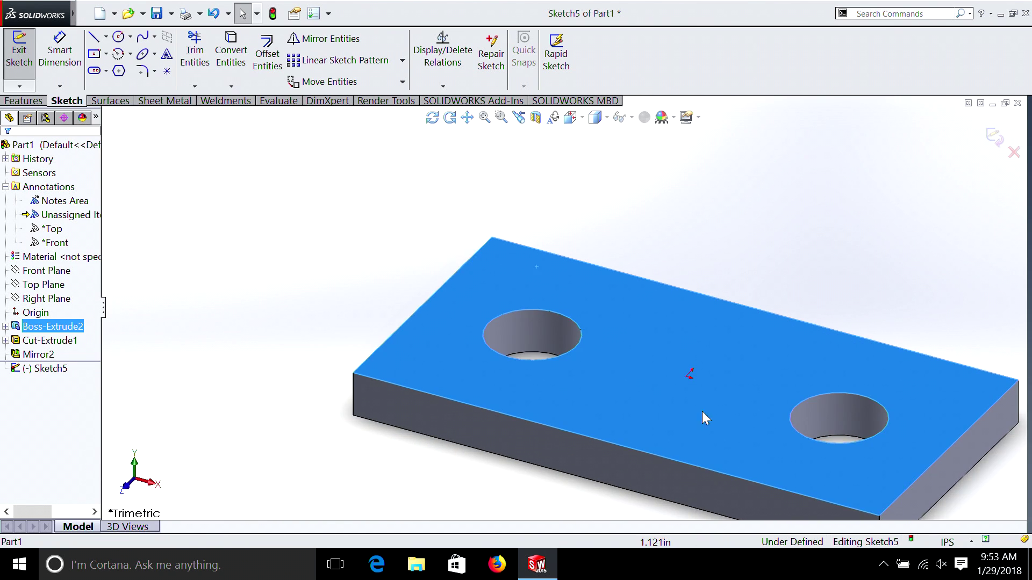
scroll(682, 370, up, 2)
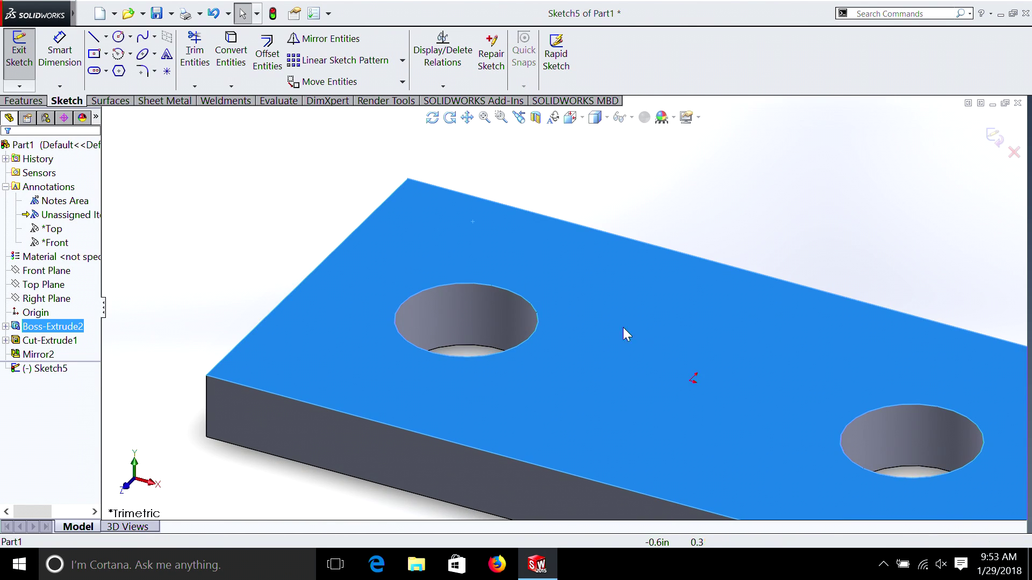
- Draw a short construction line from the plate edge and a small circle at its end
click(106, 37)
click(112, 71)
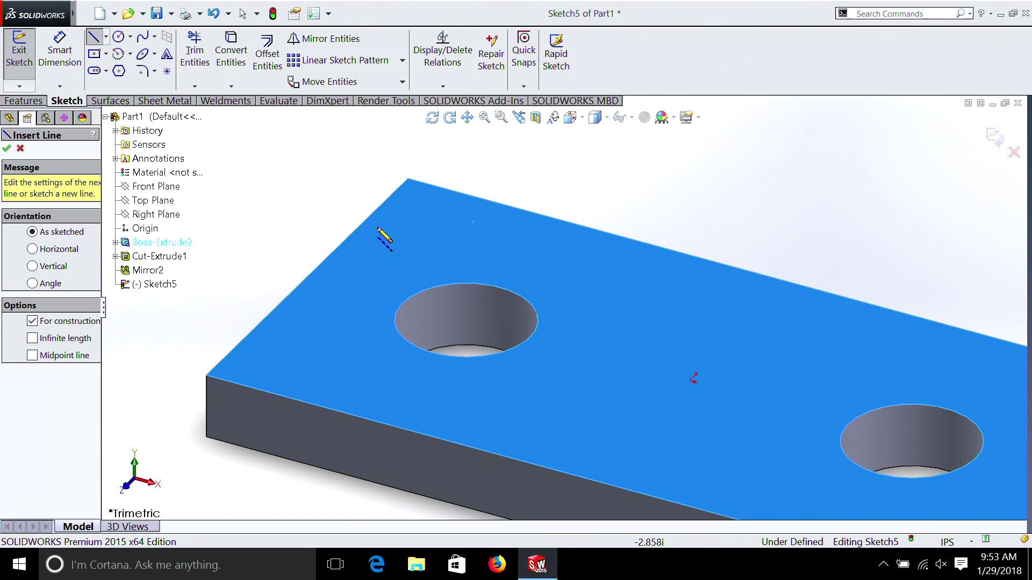
click(376, 208)
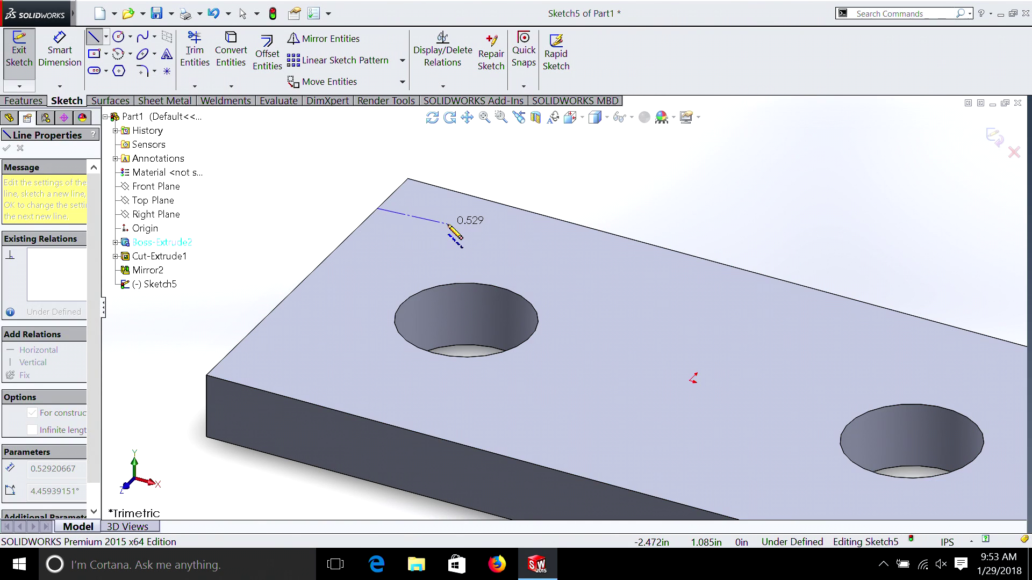
click(447, 227)
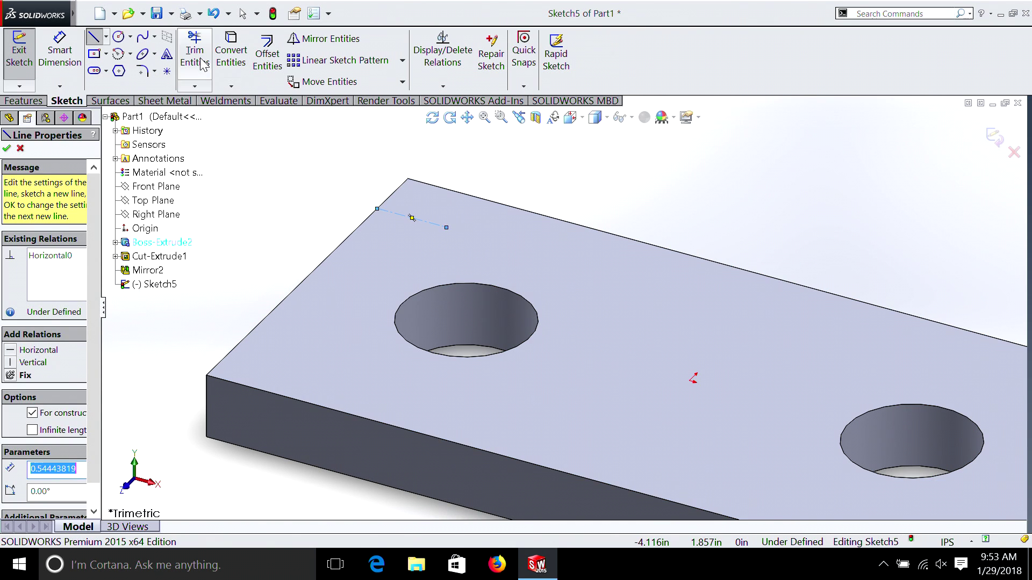
click(118, 38)
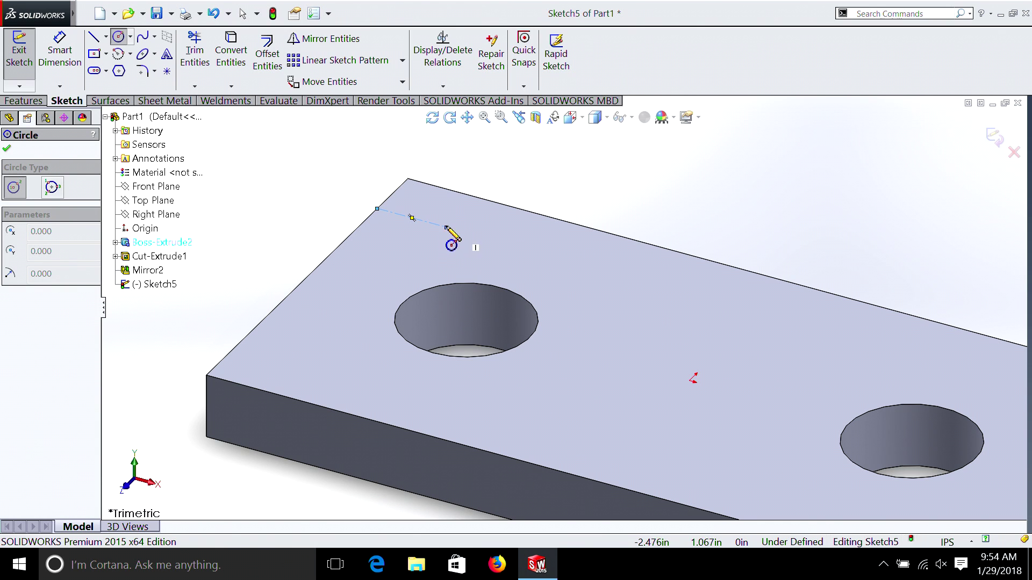
click(446, 227)
click(469, 230)
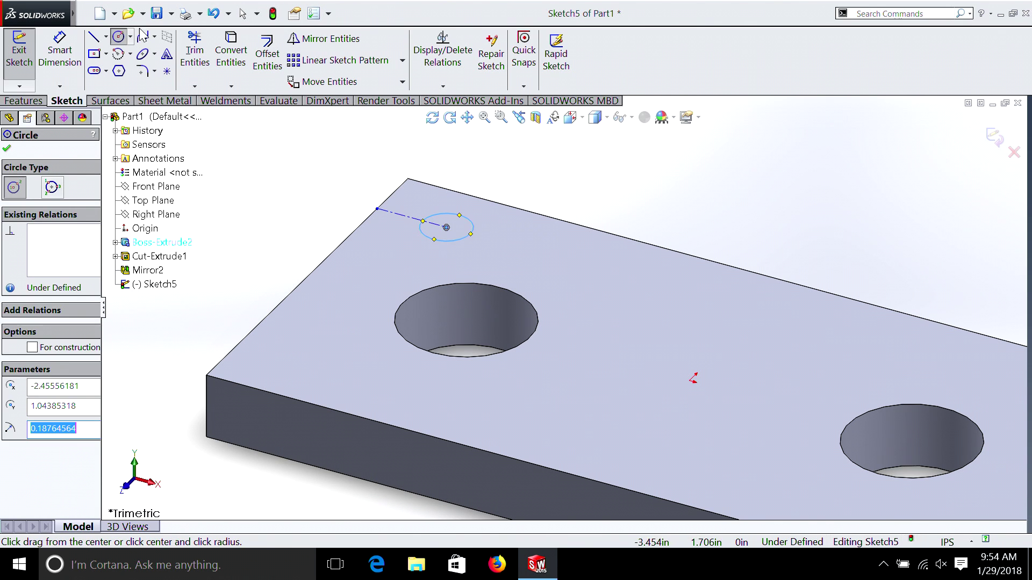
click(60, 49)
click(470, 216)
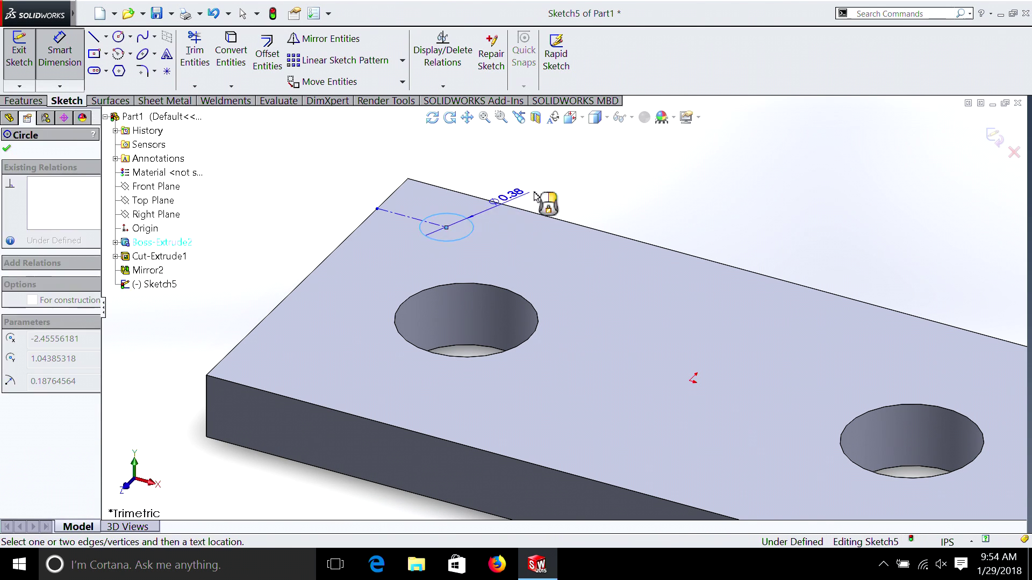
- Dimension the small circle to 0.25 in diameter and the construction line to 0.375 in
click(554, 179)
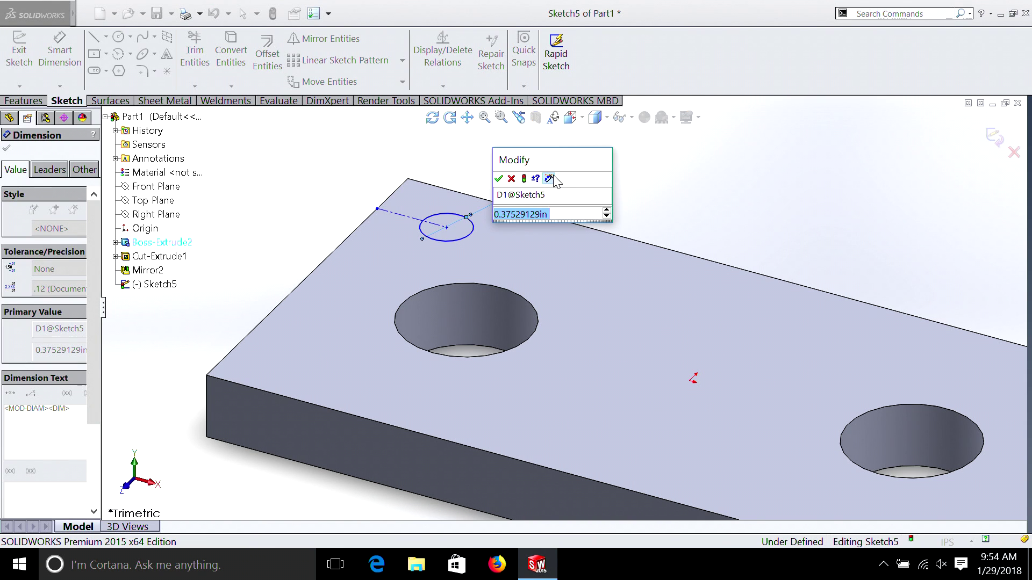
text(0.25)
key(Return)
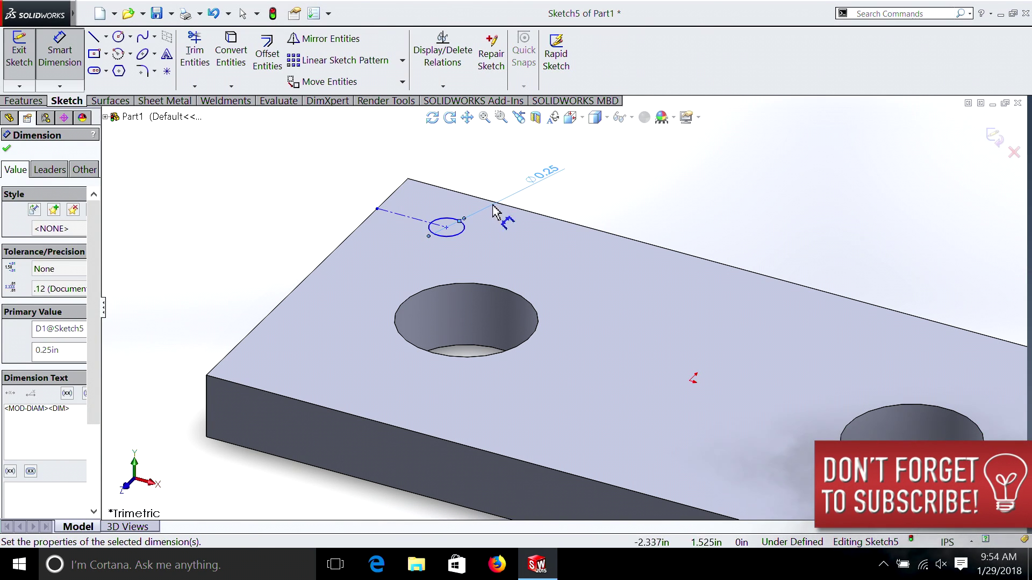
click(403, 216)
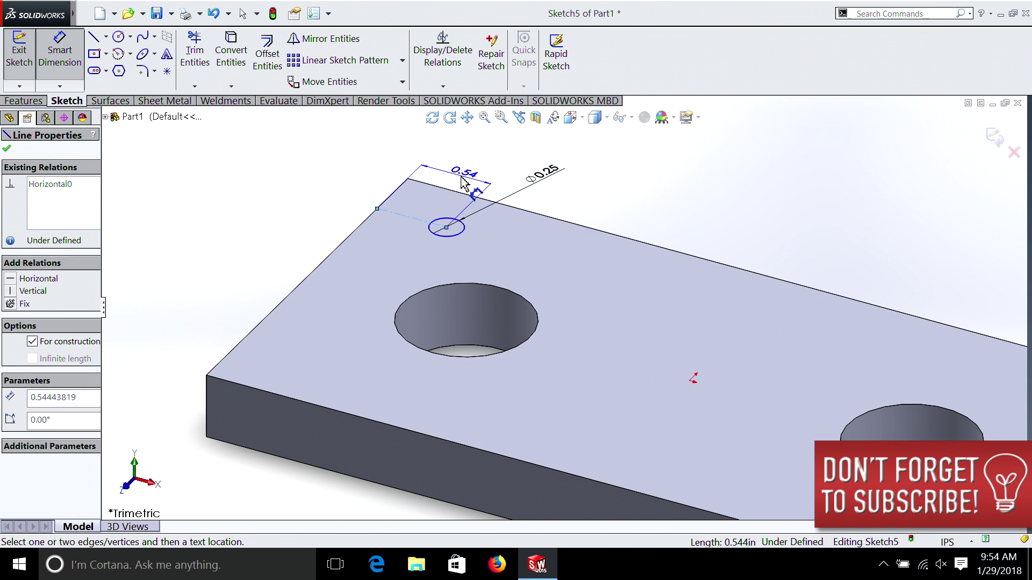
click(464, 177)
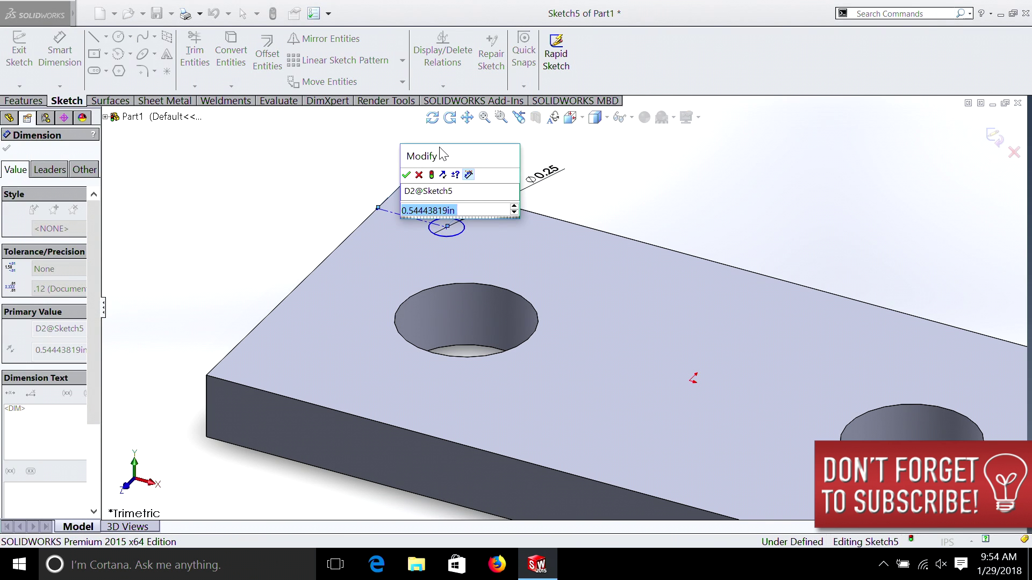
text(.375)
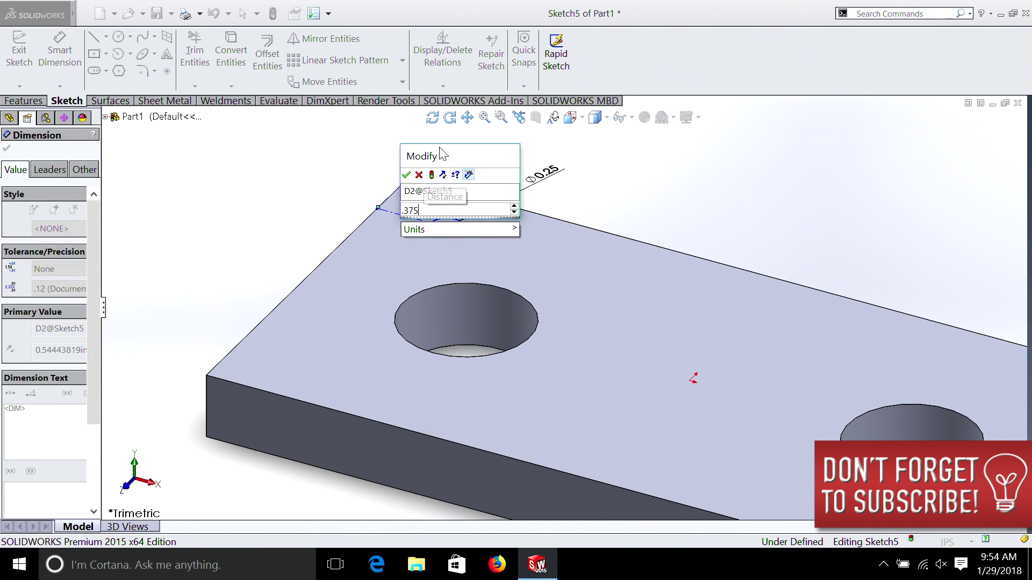
key(Return)
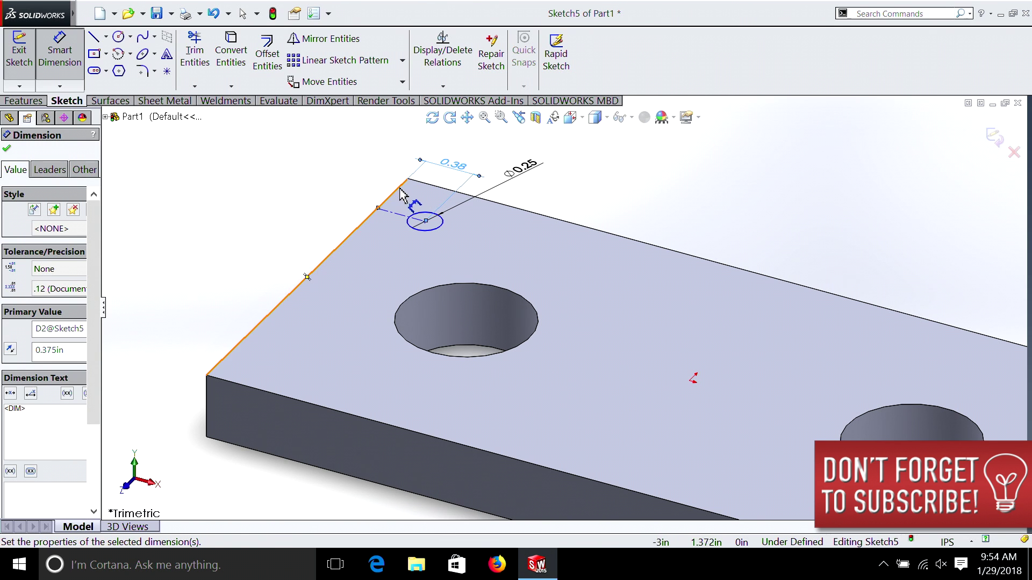
- Set the circle centre 0.375 in from the adjacent plate edge
click(401, 215)
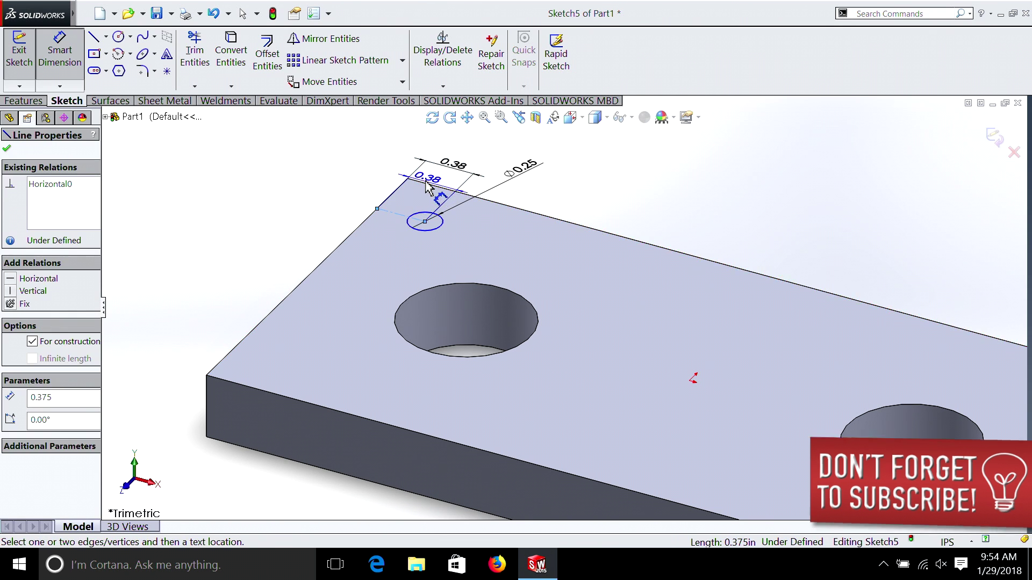
click(424, 221)
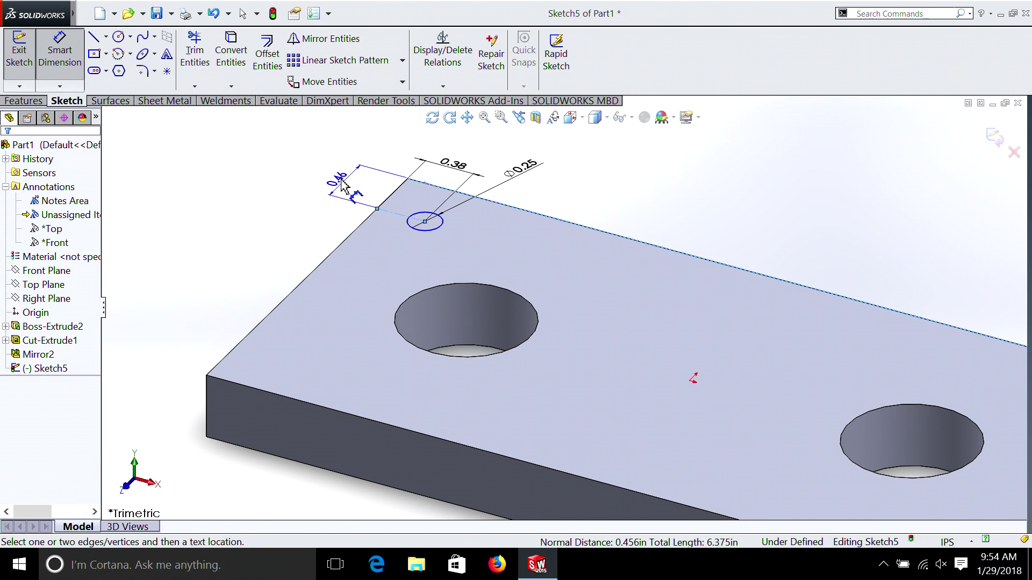
click(342, 180)
text(.375)
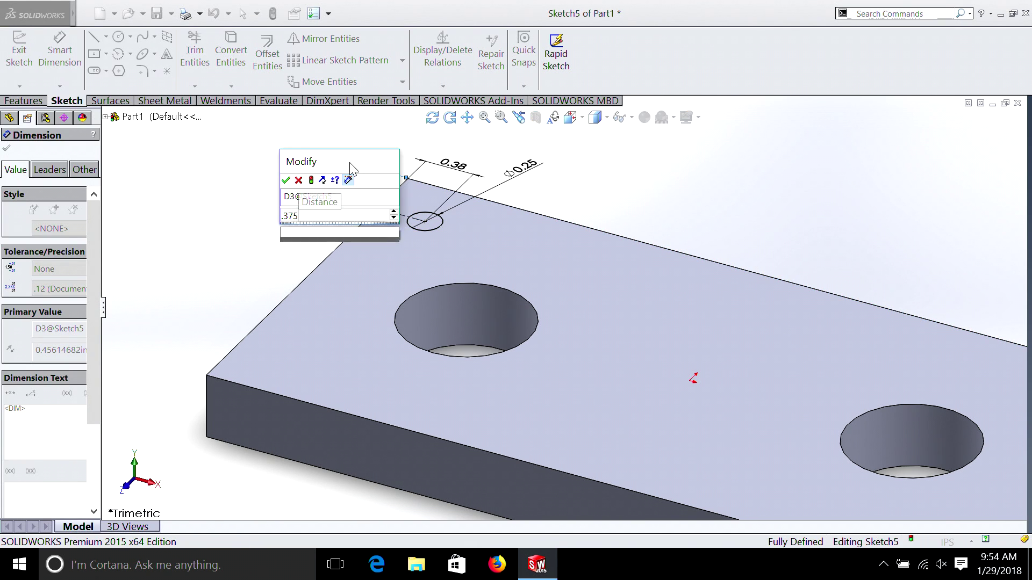
key(Return)
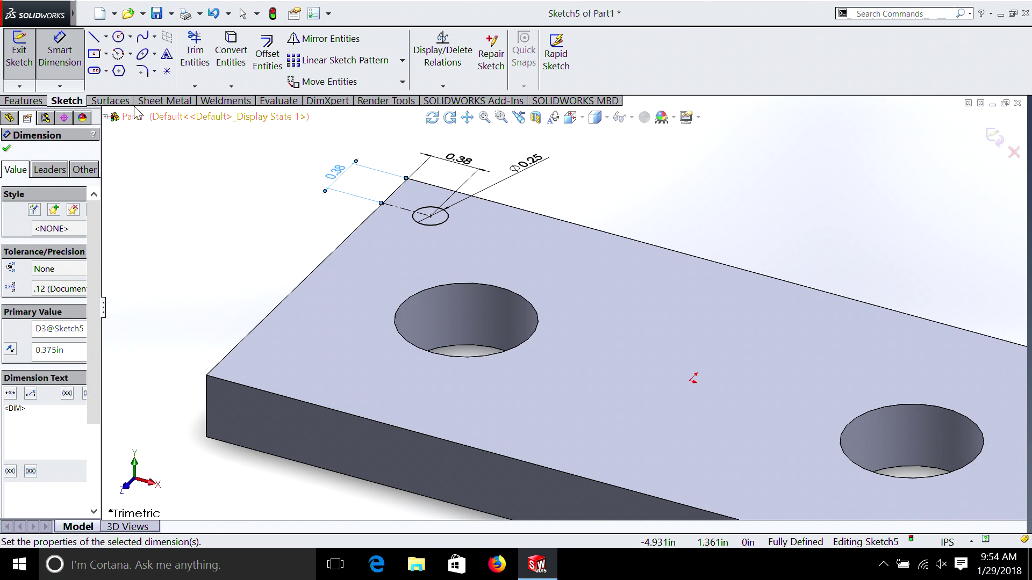
click(43, 102)
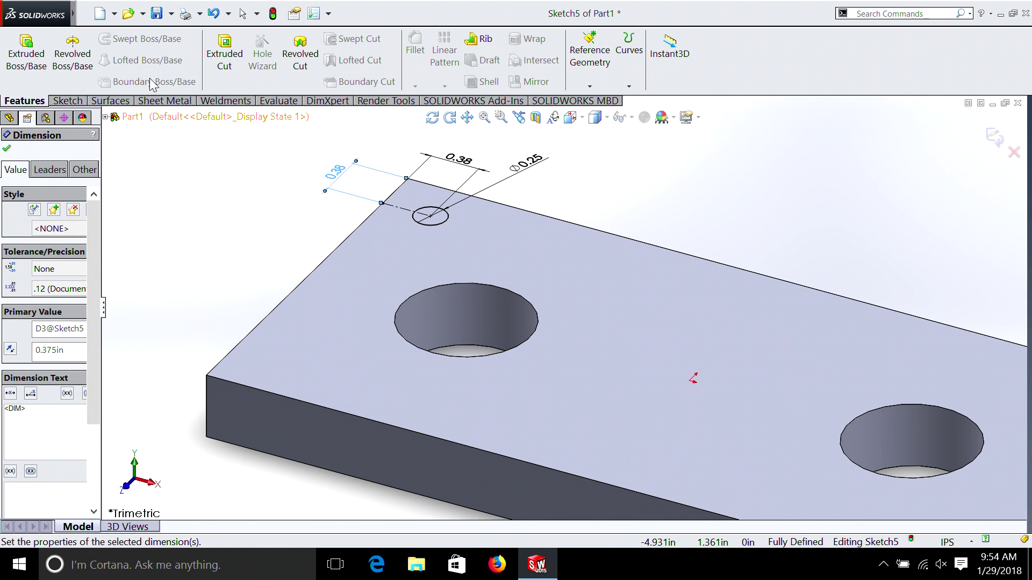
- Cut the 0.25 in circle Through All to make a small corner hole
click(220, 53)
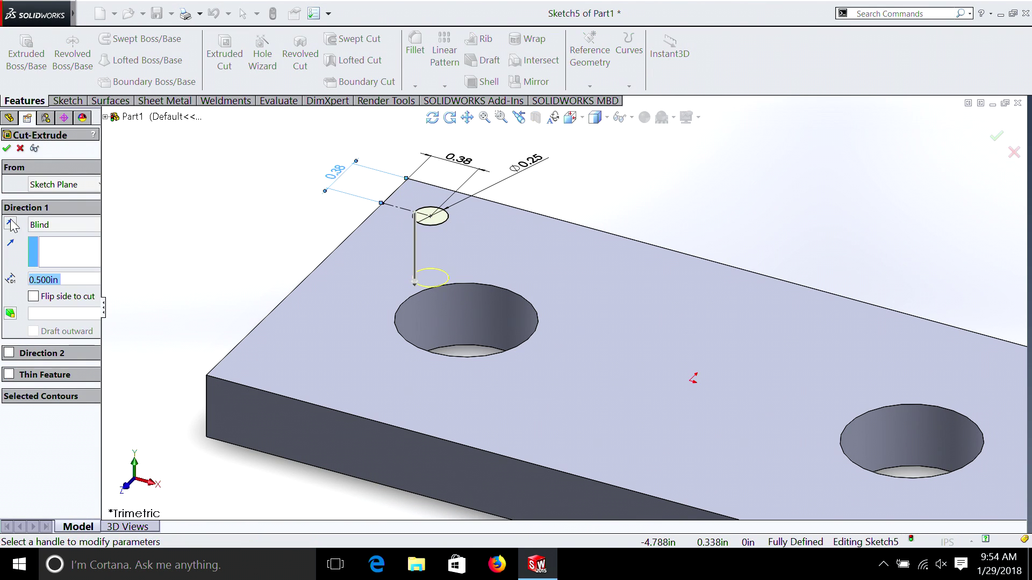
click(54, 225)
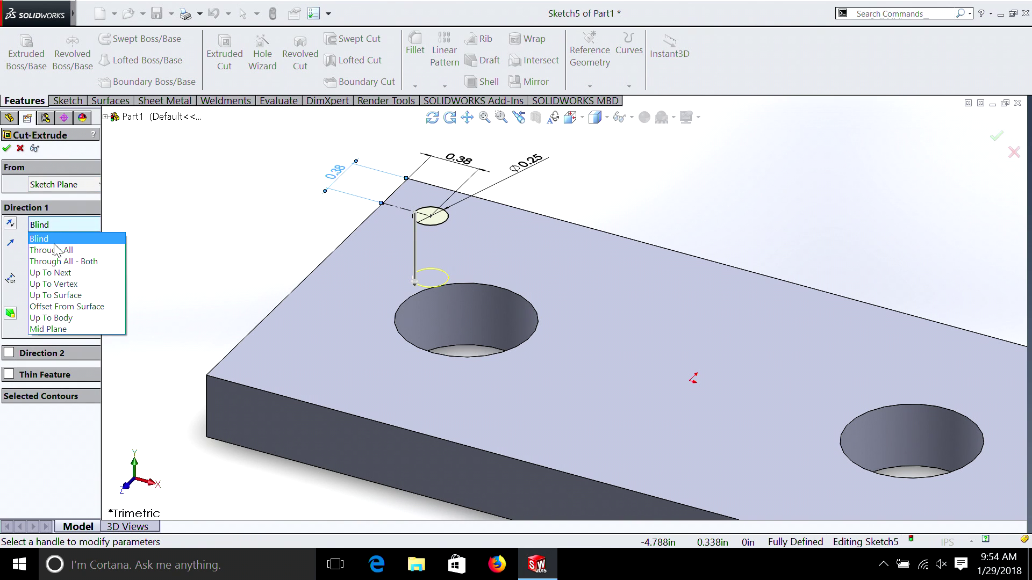
click(59, 246)
click(6, 149)
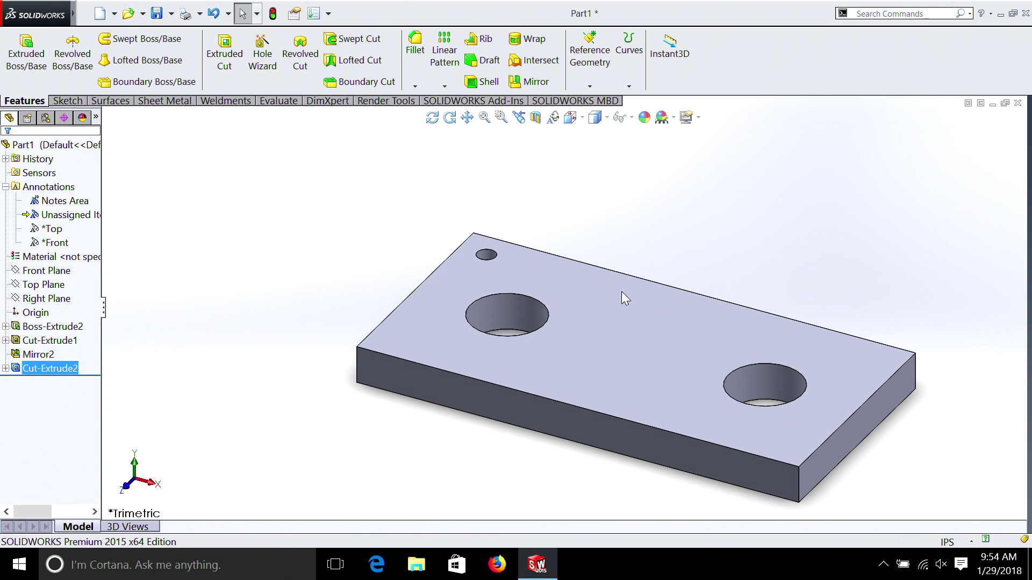
- Linear-pattern the small hole along the front long edge: 11 instances at 0.5 in spacing
click(451, 56)
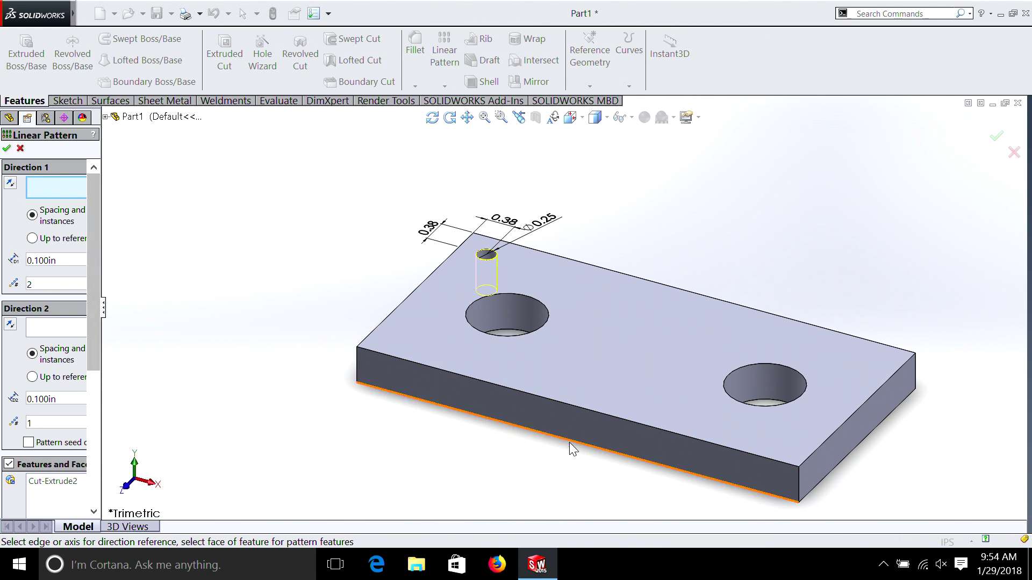
click(570, 409)
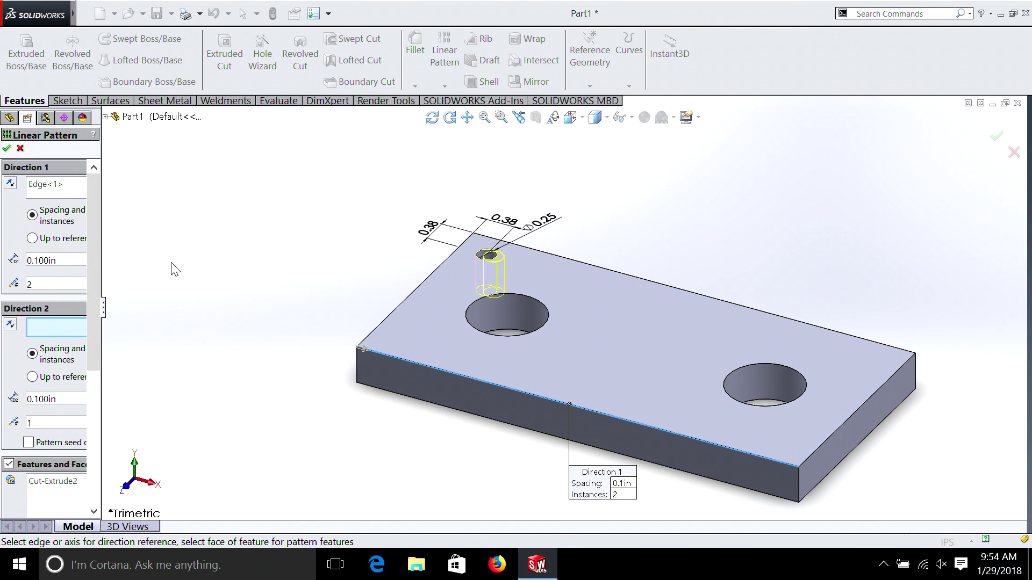
drag(68, 262, 2, 266)
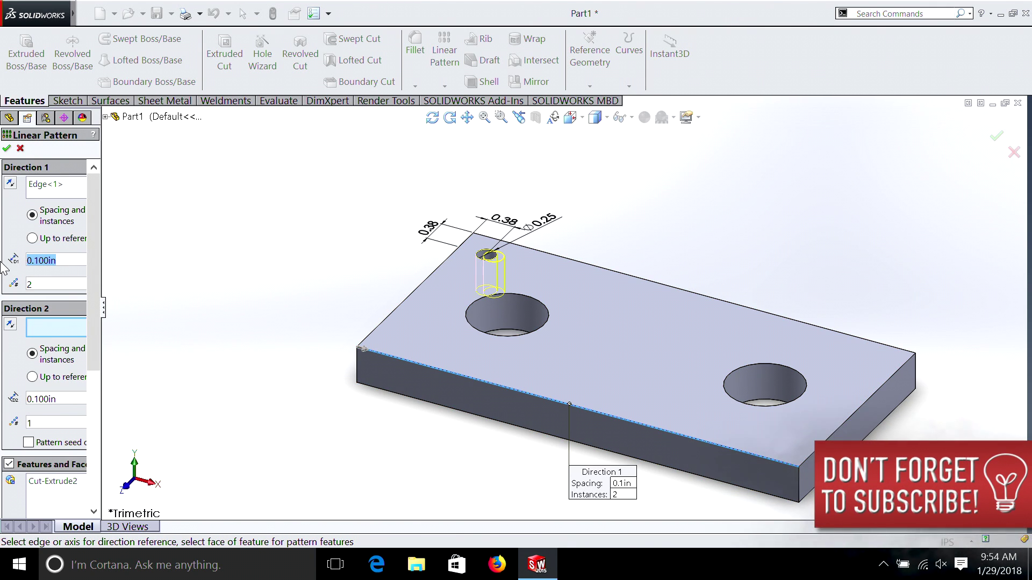
text(0.5)
key(Return)
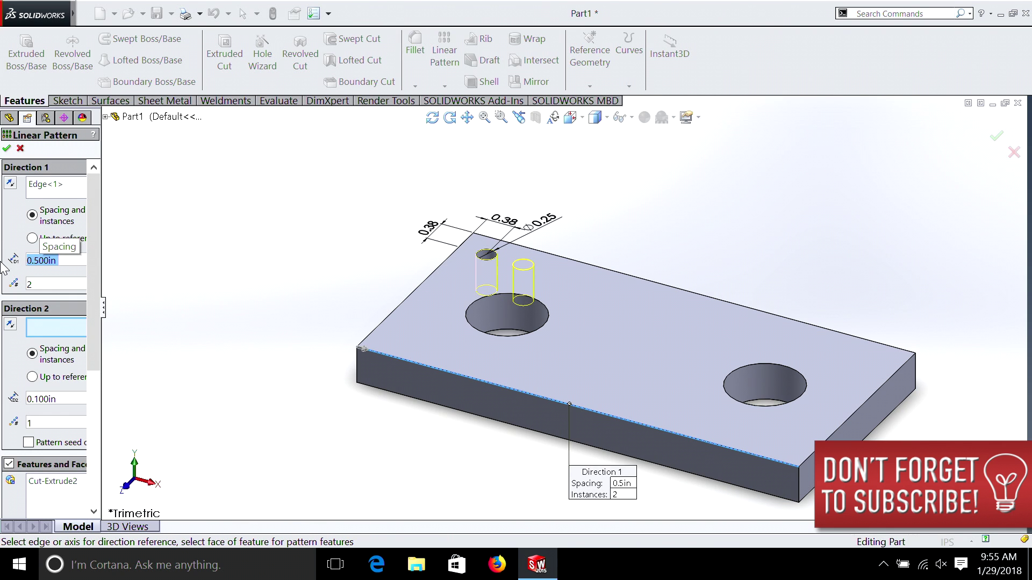
click(33, 286)
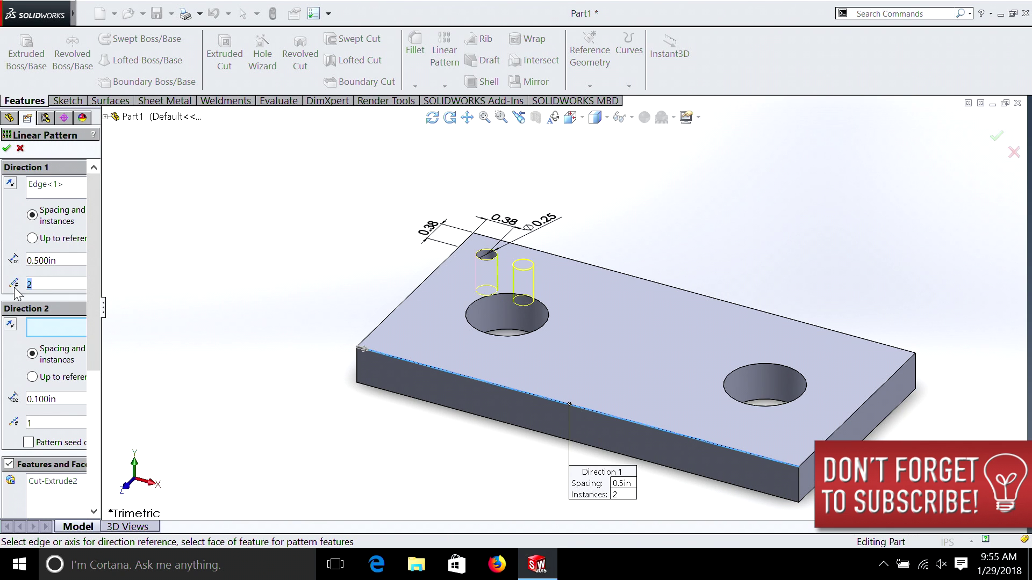
key(Return)
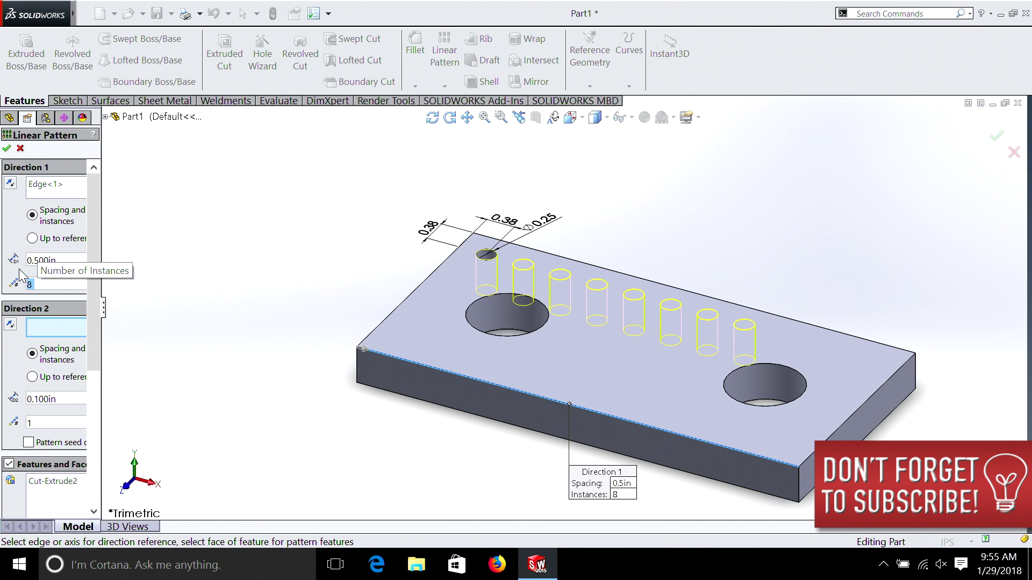
text(10)
key(Return)
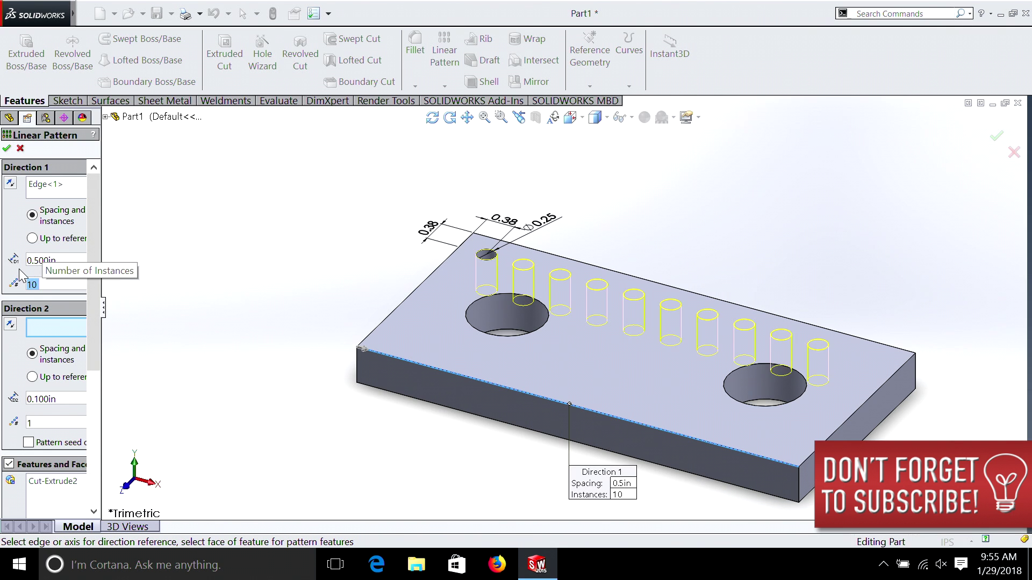
text(12)
key(Return)
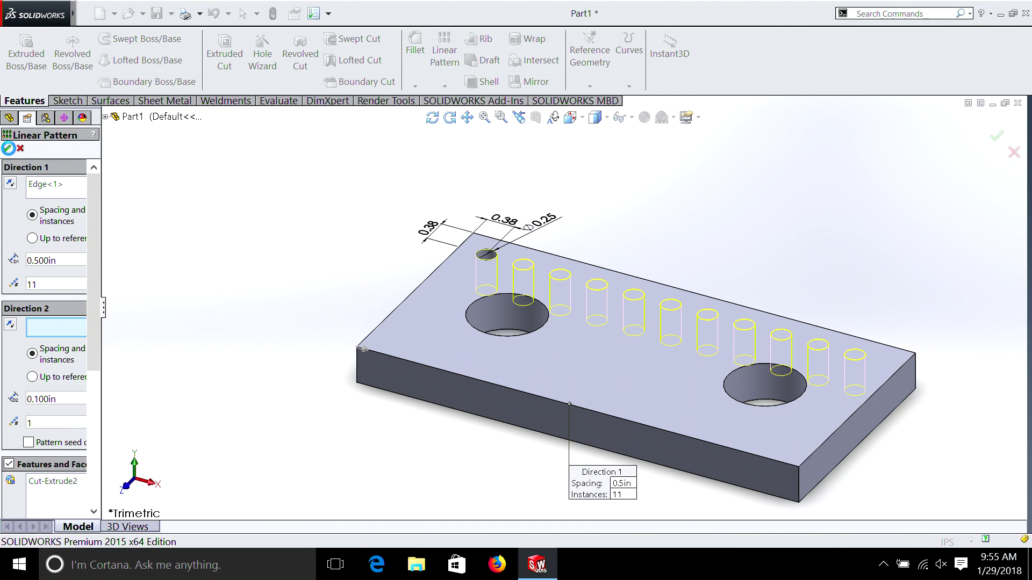
click(8, 149)
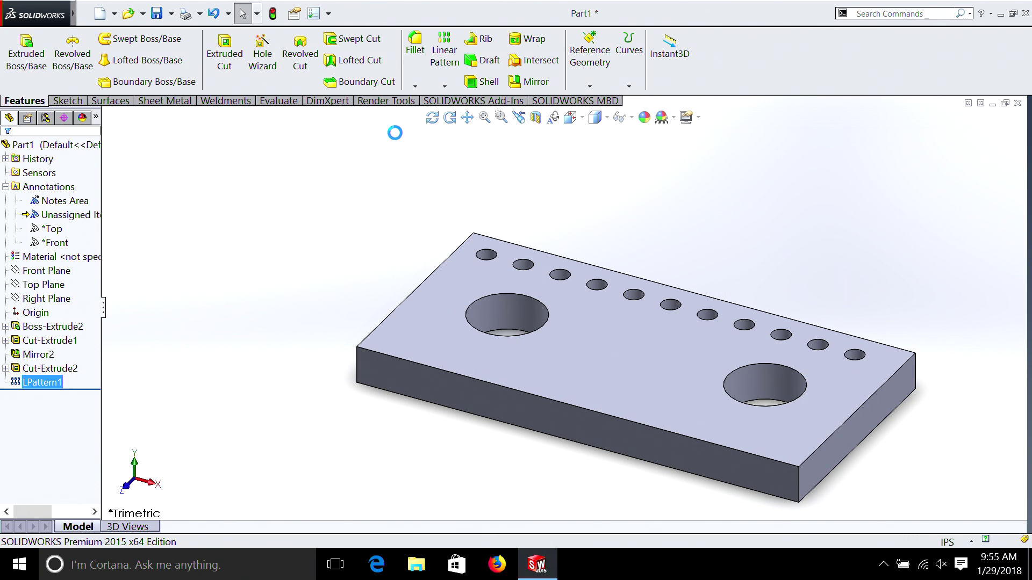
- Linear-pattern LPattern1 along the plate's short left edge with 5 instances
click(444, 57)
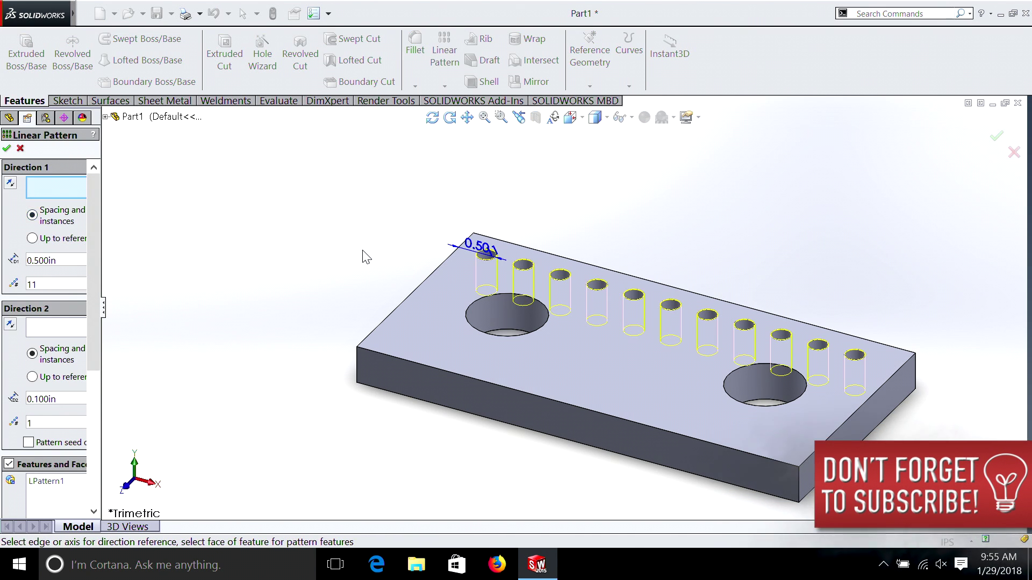
click(415, 289)
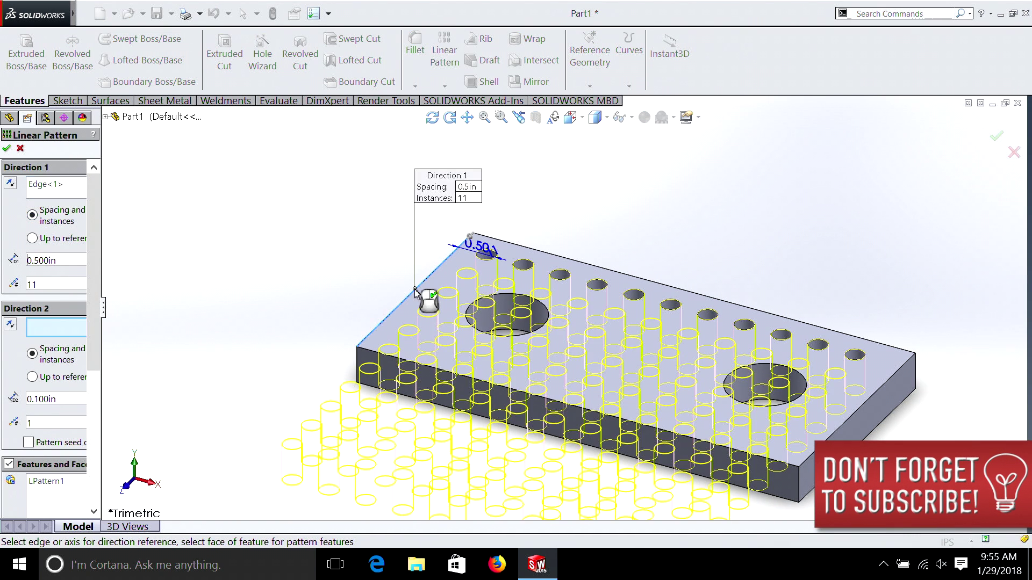
scroll(556, 472, up, 2)
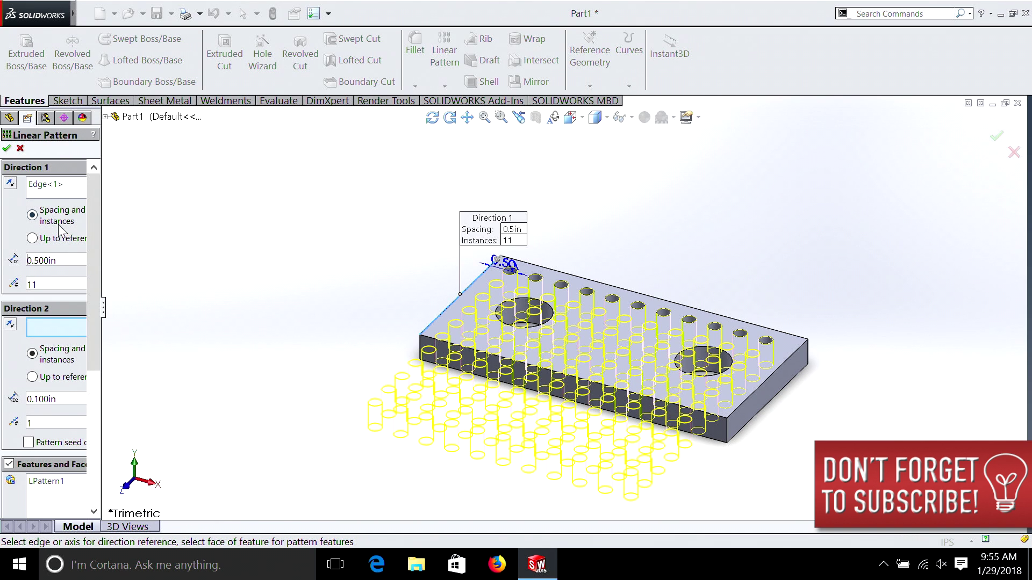
double_click(64, 286)
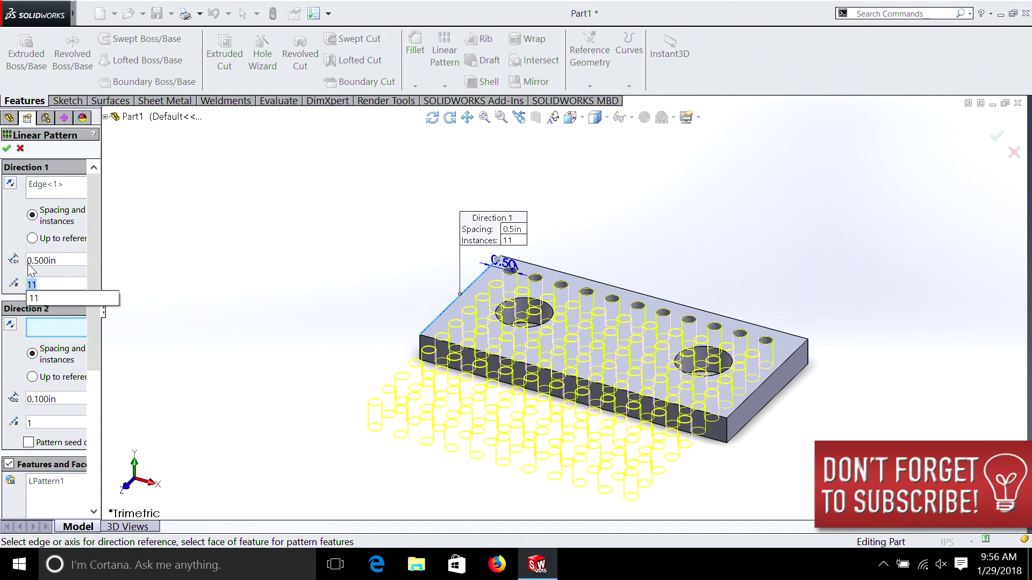
text(5)
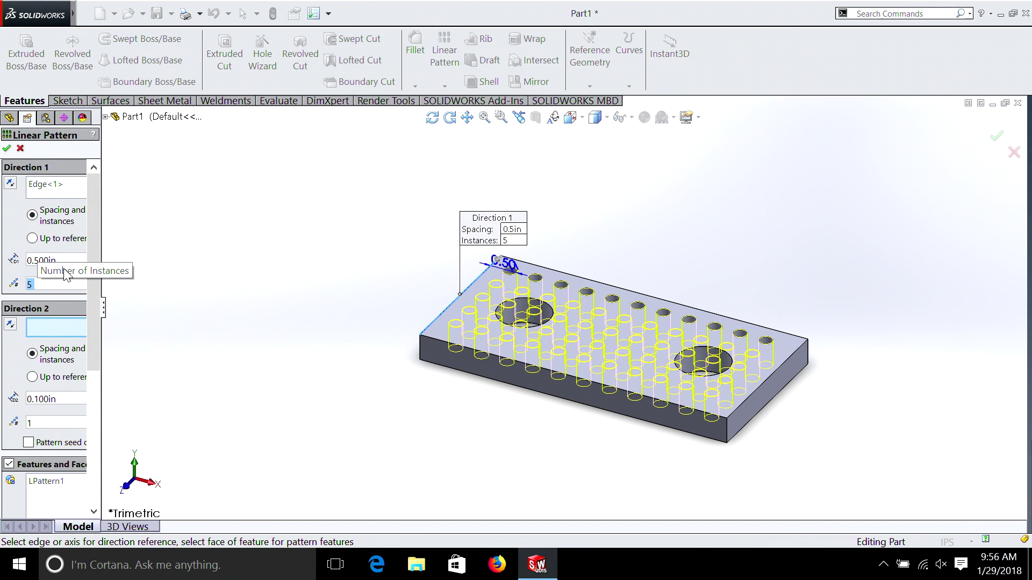
click(6, 149)
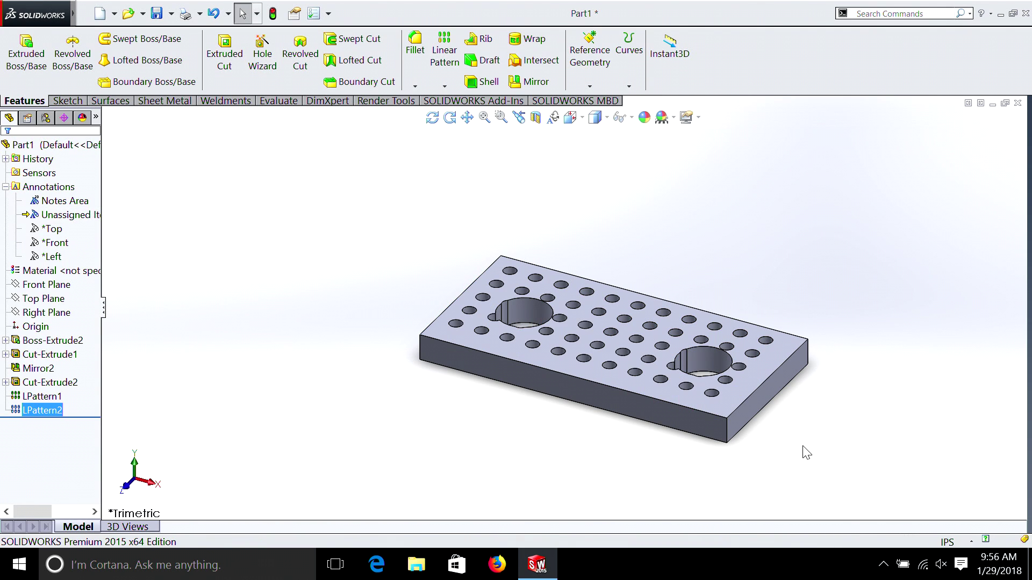
- Suppress Cut-Extrude1 and its mirror so the two 1-inch holes disappear from the plate
click(450, 117)
drag(719, 325, 633, 375)
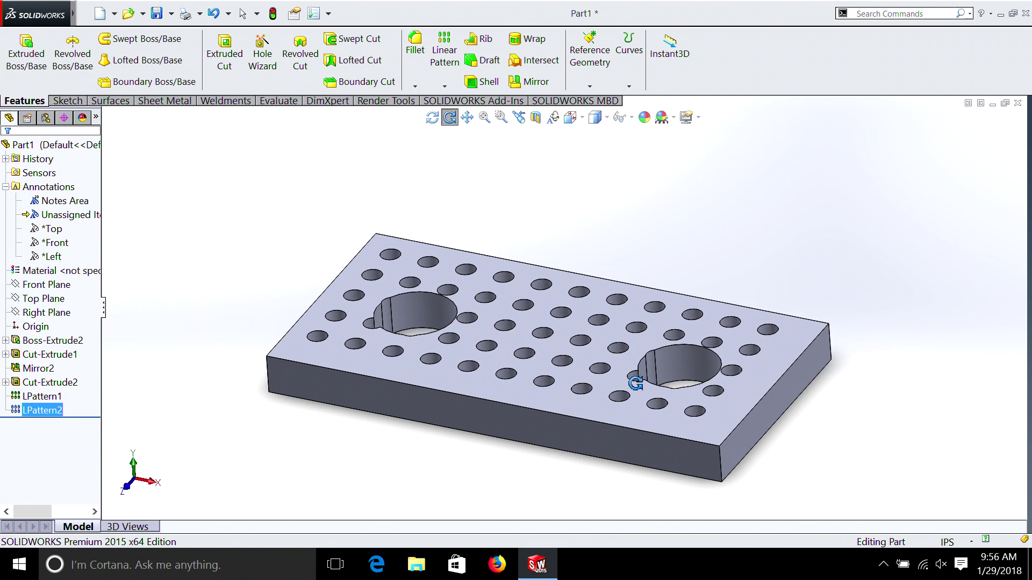
click(432, 116)
drag(430, 355, 438, 402)
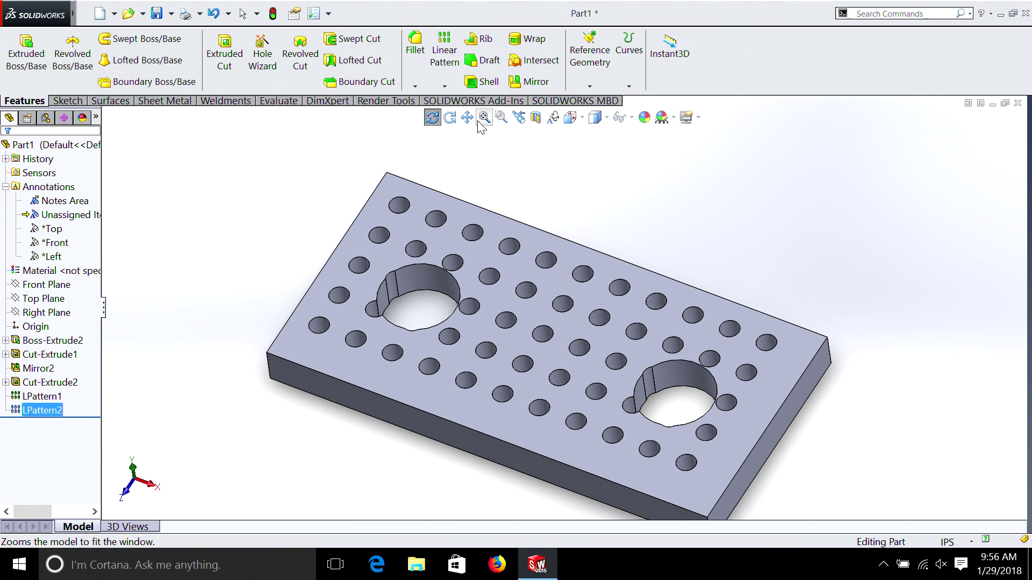
click(432, 117)
click(226, 344)
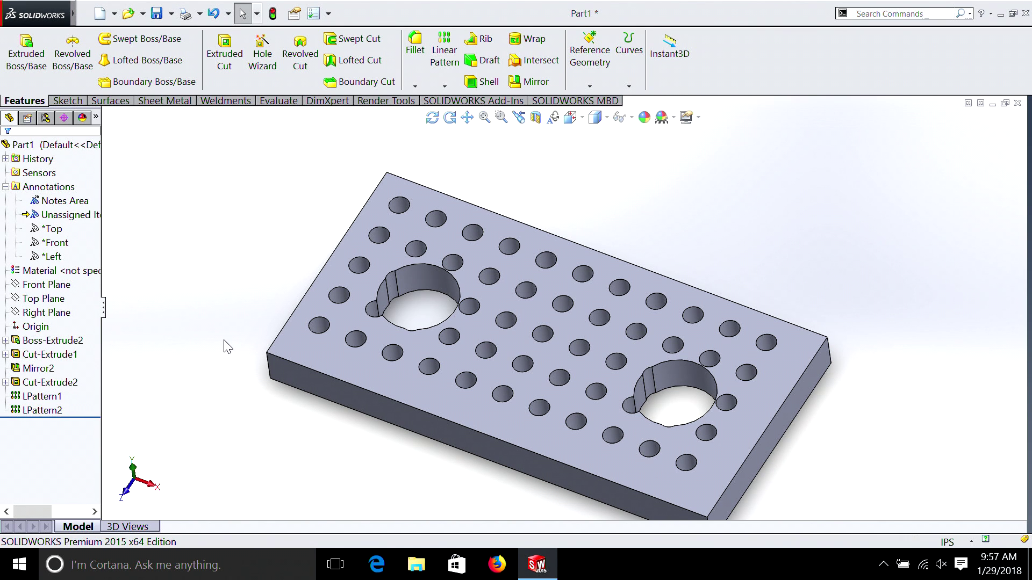
click(48, 355)
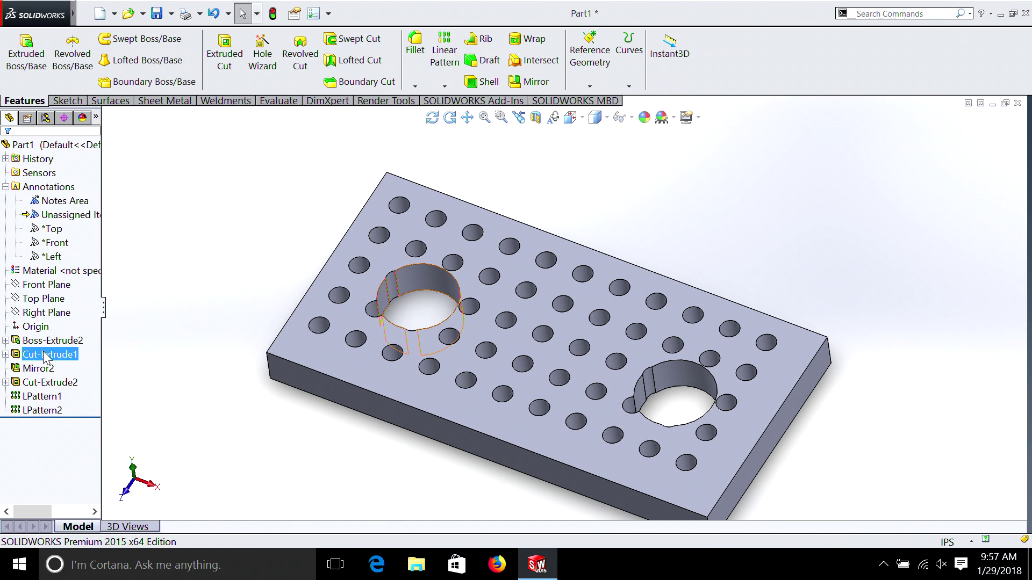
right_click(45, 354)
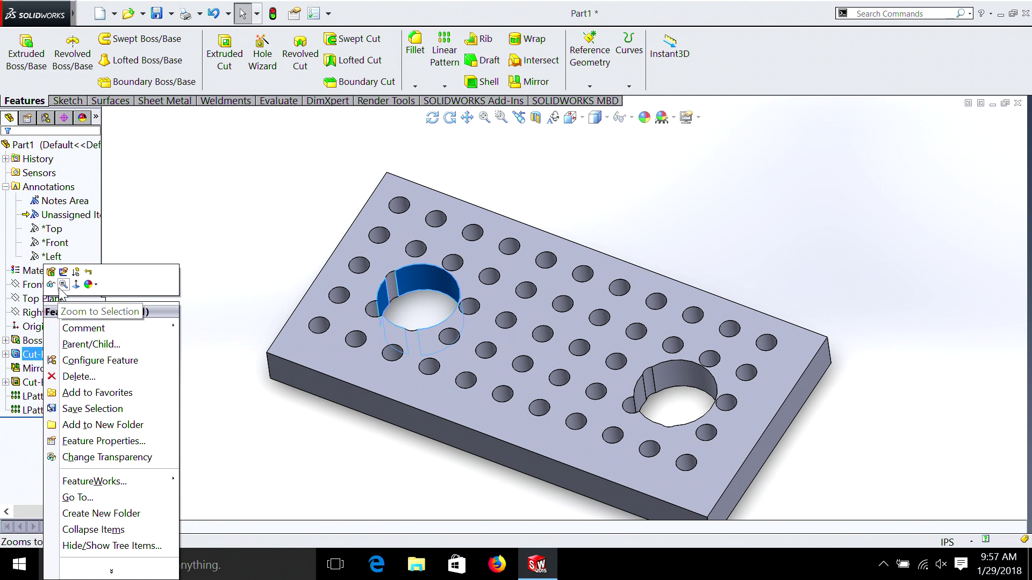
click(76, 272)
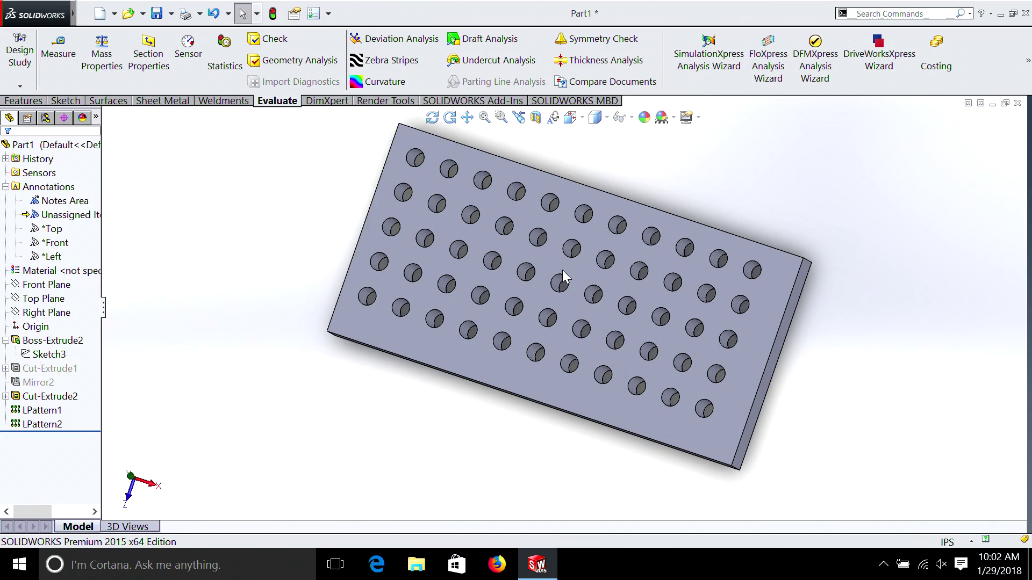
scroll(868, 302, down, 2)
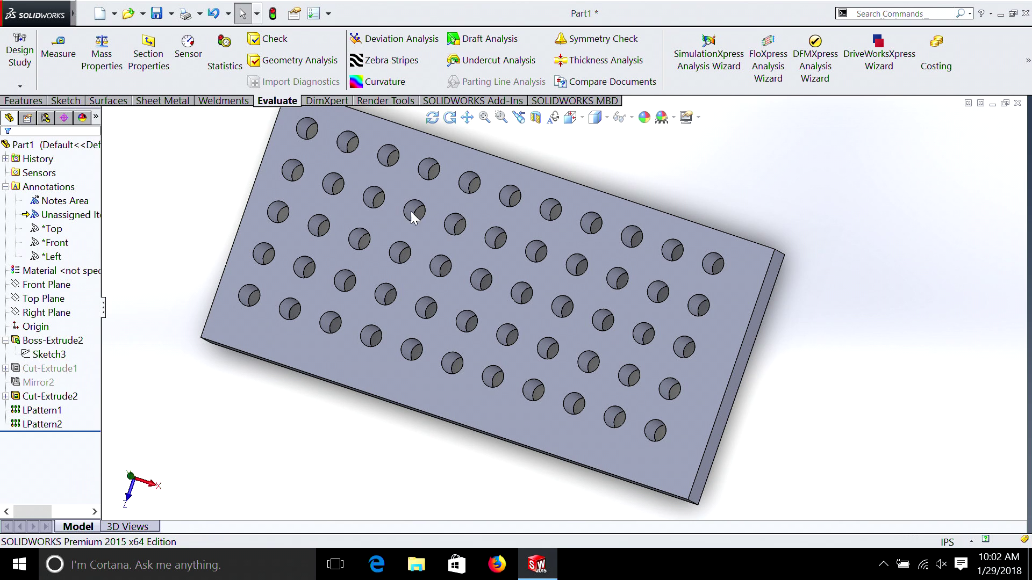
click(58, 52)
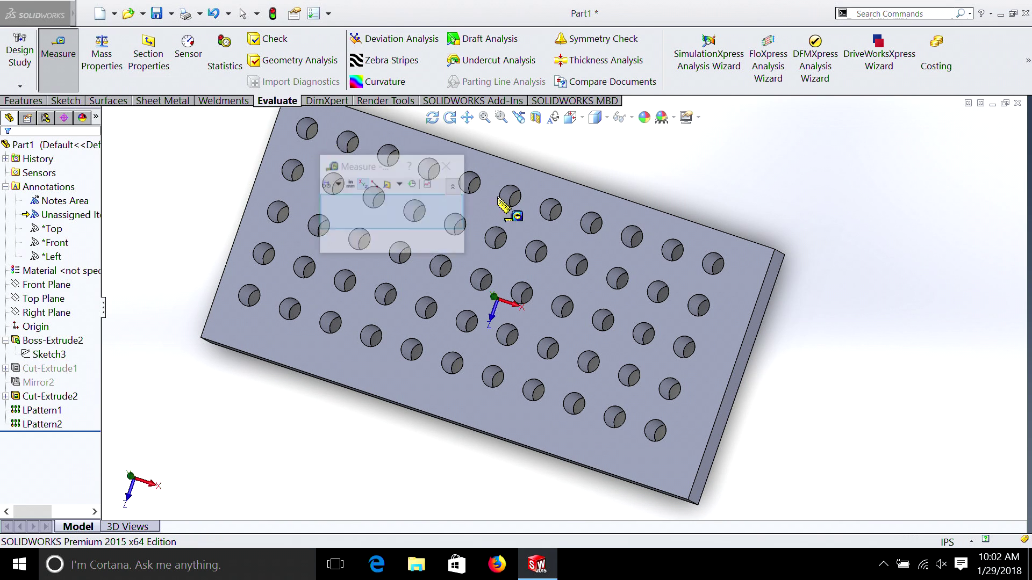
click(303, 138)
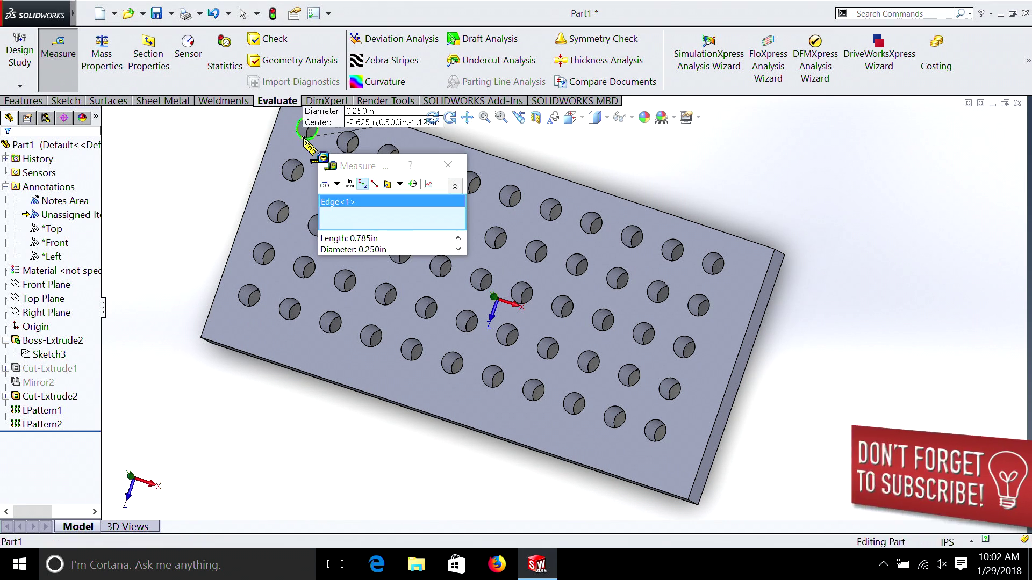
click(268, 142)
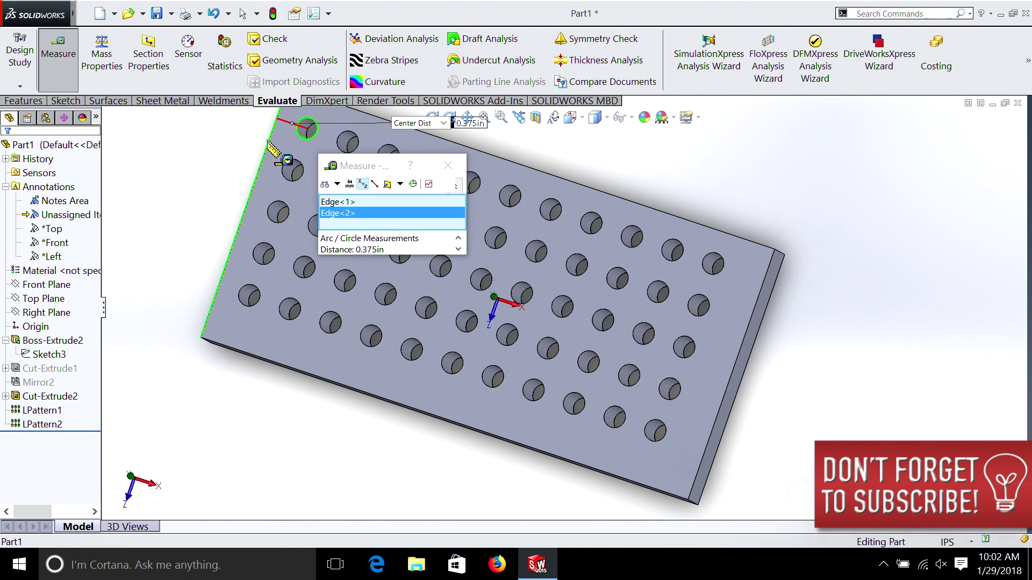
right_click(353, 217)
click(387, 227)
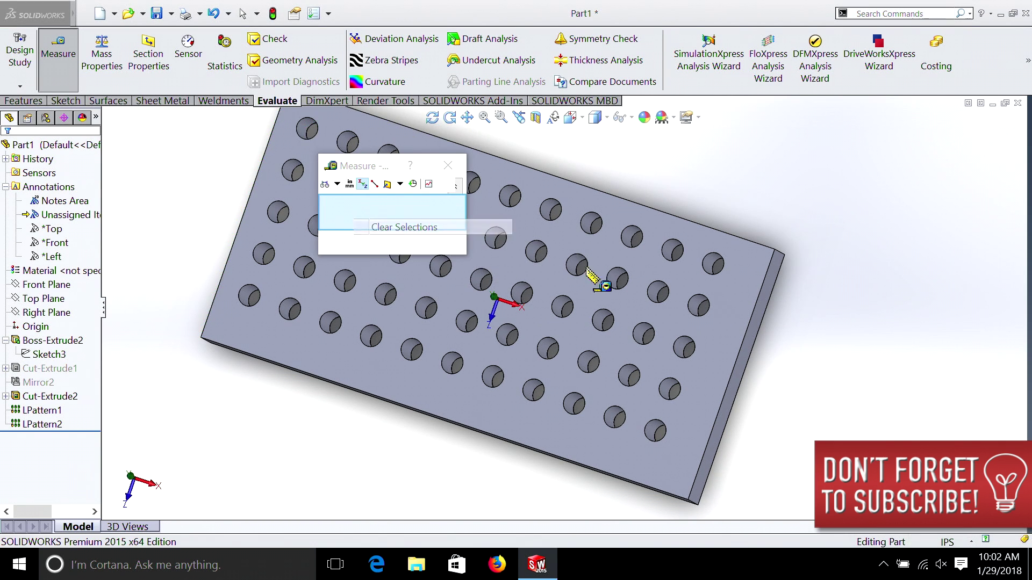
click(717, 272)
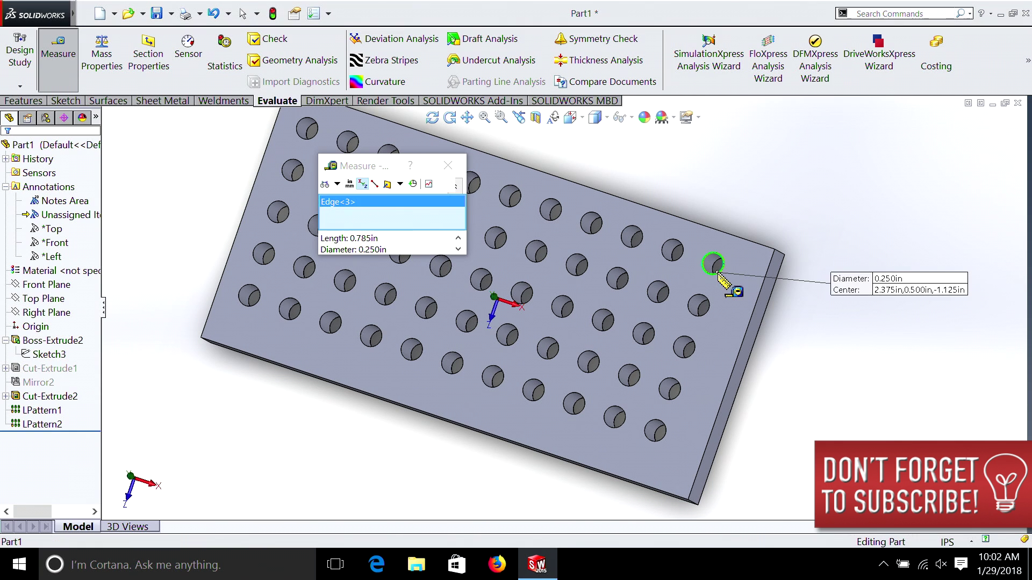
click(757, 291)
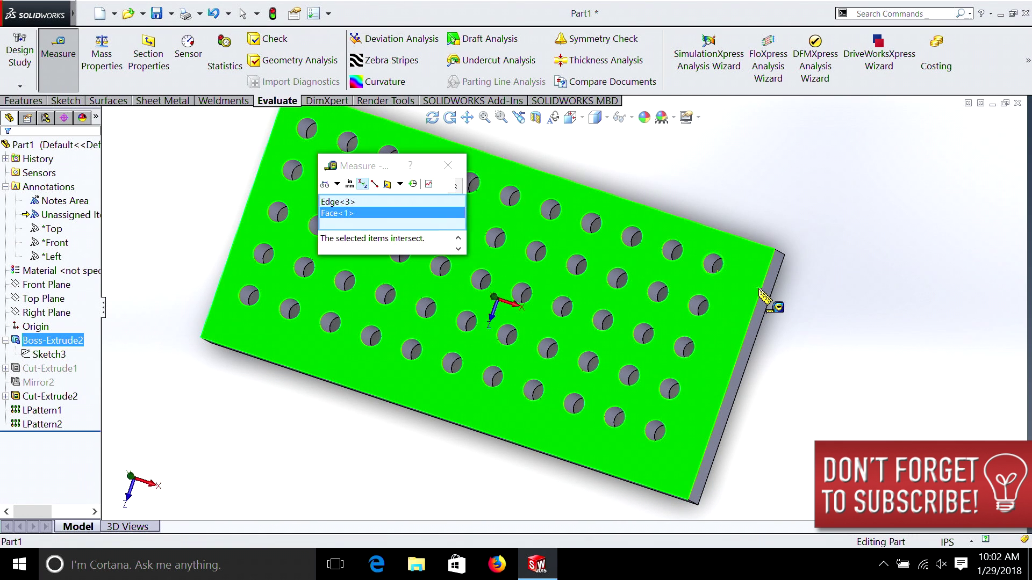
click(758, 290)
click(760, 290)
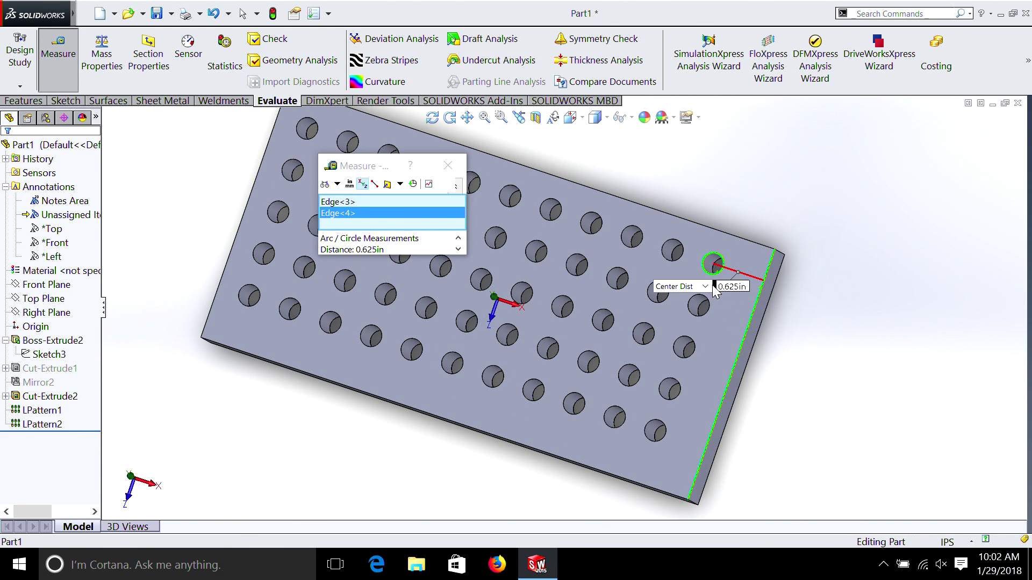
click(447, 166)
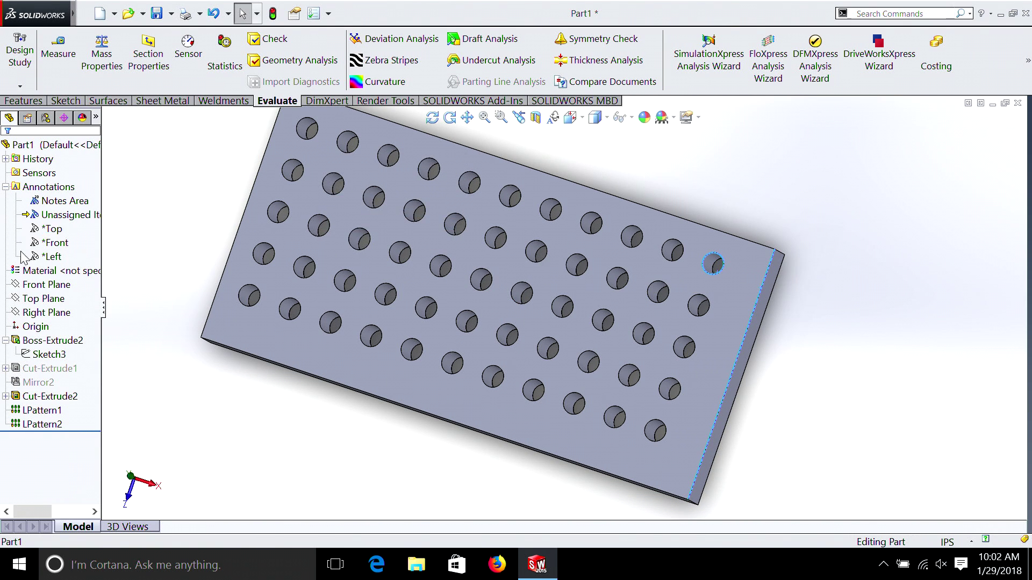
- Edit the plate's base sketch and shorten the 6.00 length to 5.75 in
right_click(44, 354)
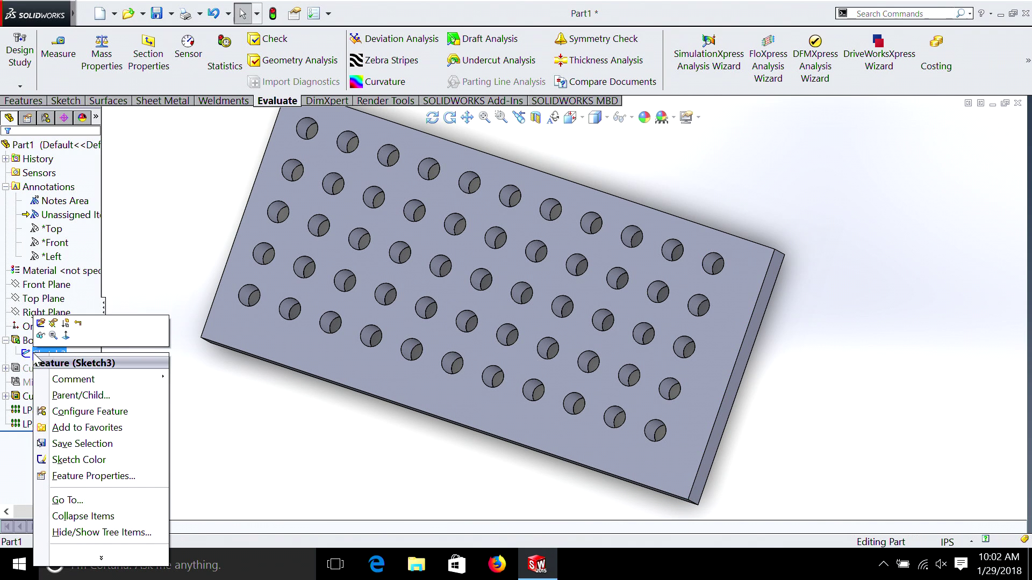
click(41, 323)
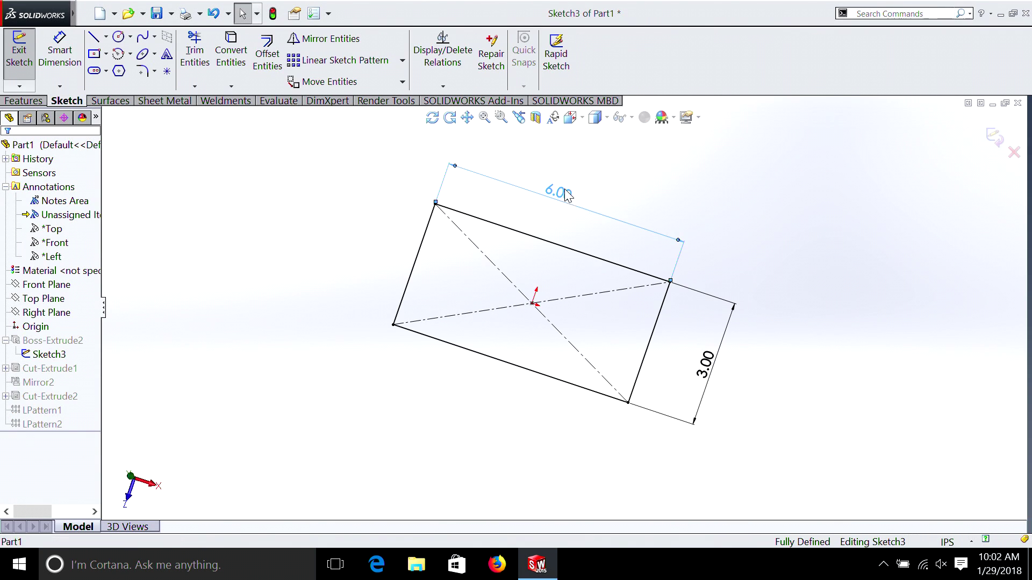
double_click(566, 190)
click(559, 229)
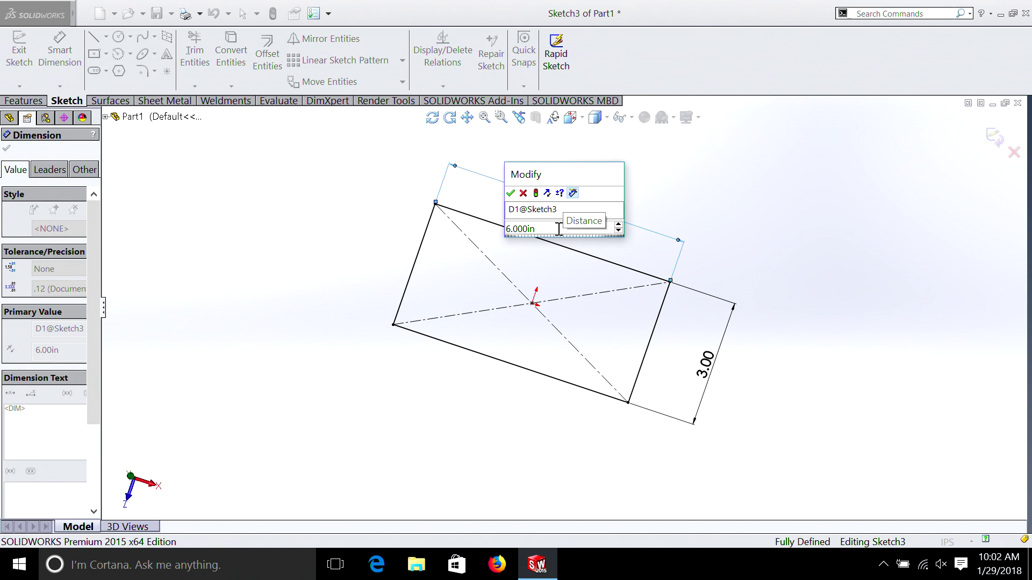
text(-.125)
key(BackSpace)
key(BackSpace)
key(BackSpace)
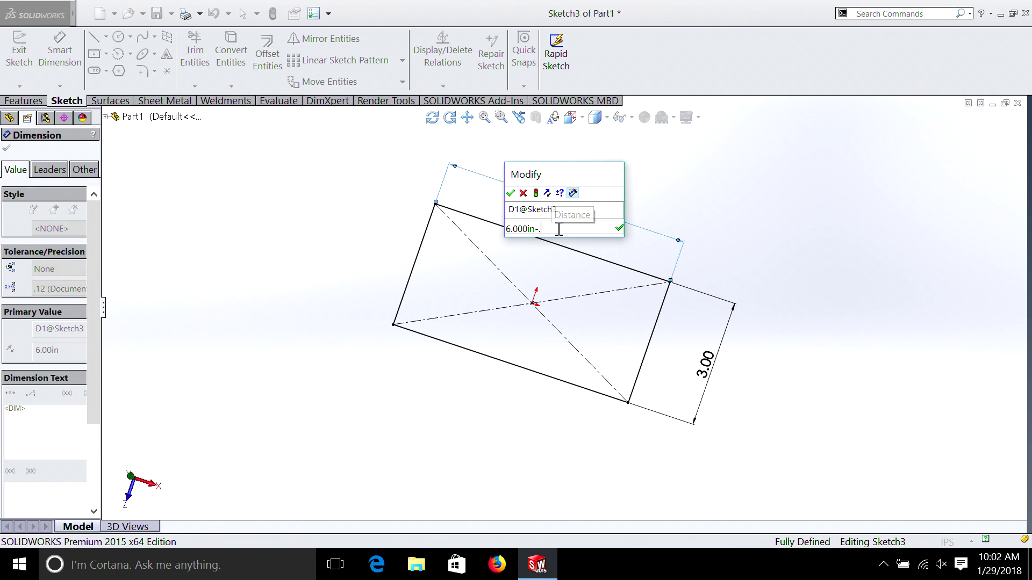
text(250)
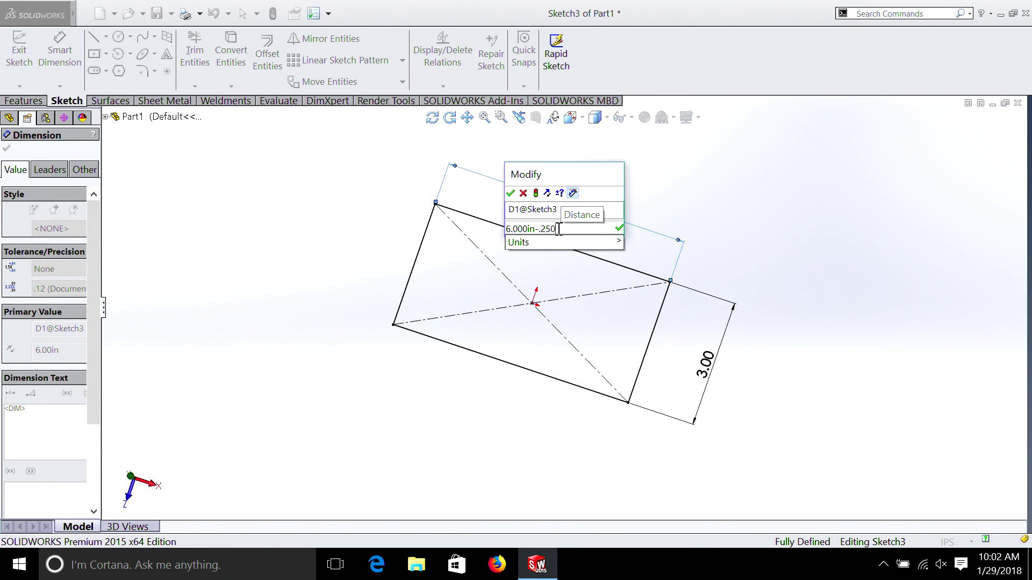
key(Return)
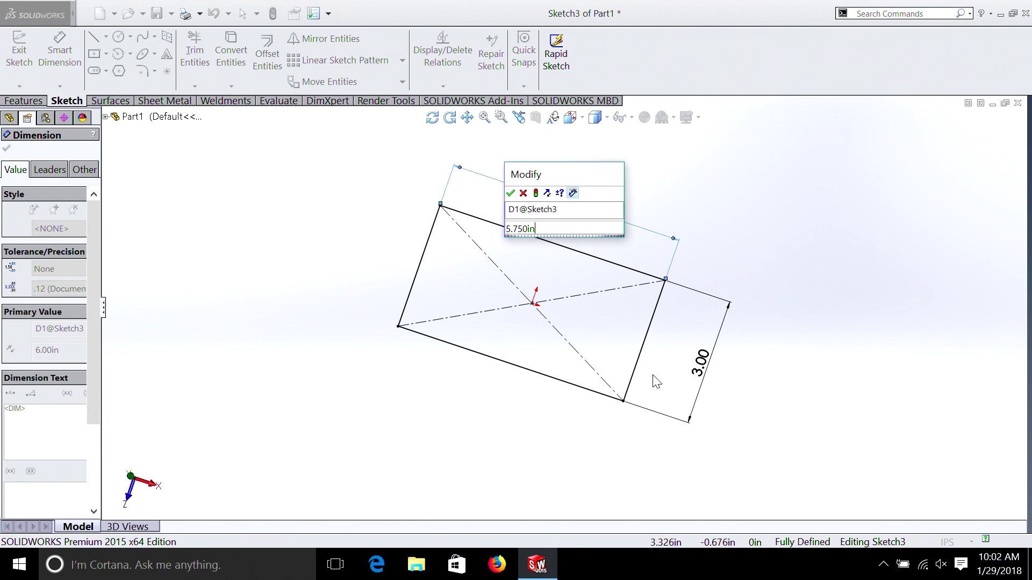
key(Return)
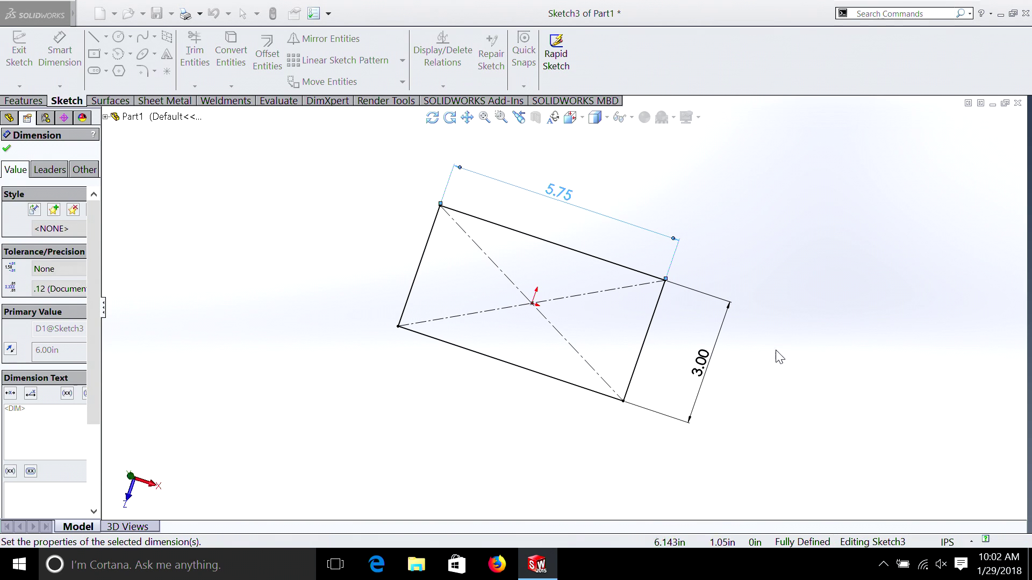
- Reduce the 3.00 width to 2.75 in and exit the sketch to rebuild the plate
click(704, 379)
double_click(704, 379)
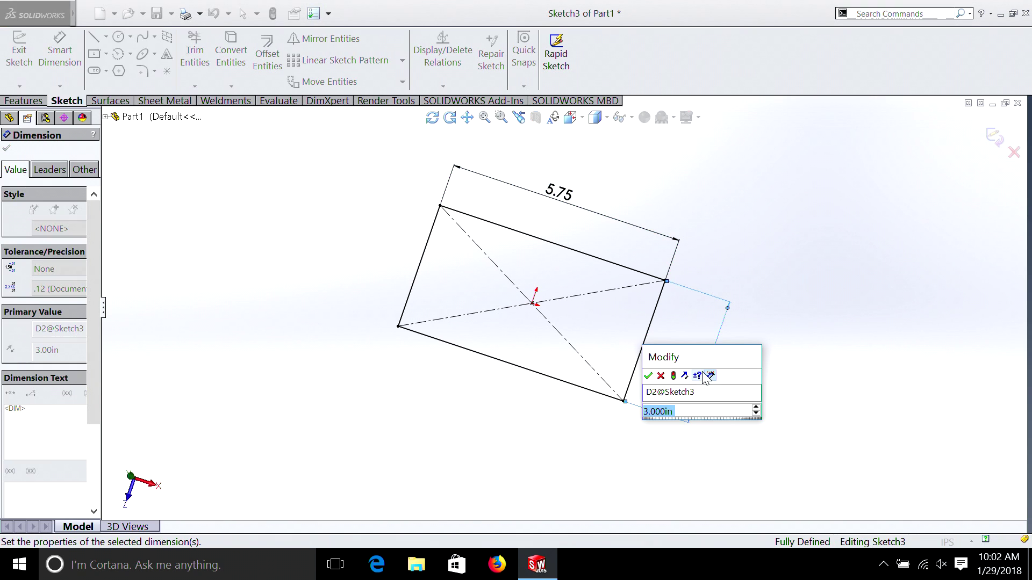
click(693, 411)
text(- 1/4)
key(Return)
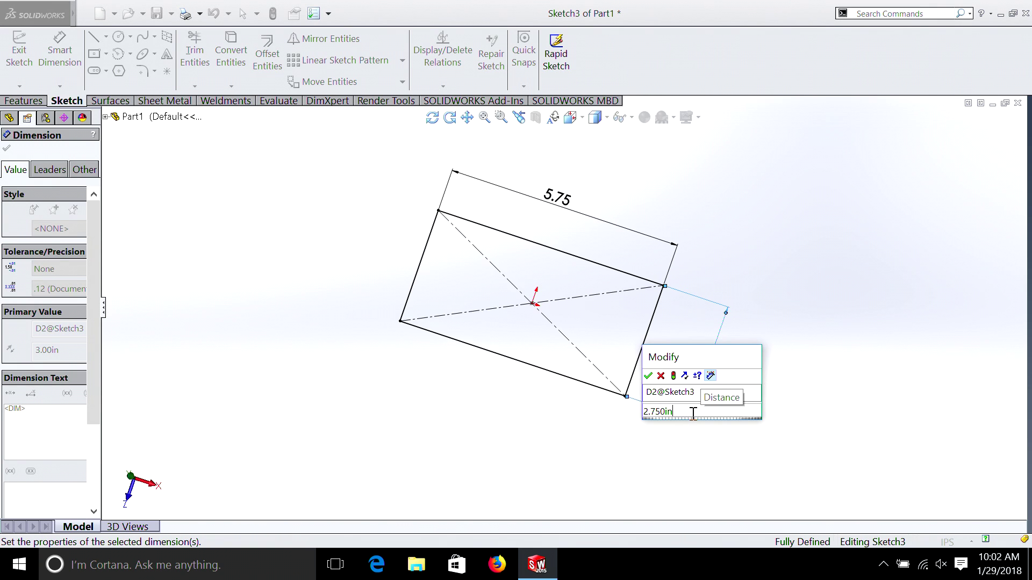
key(Return)
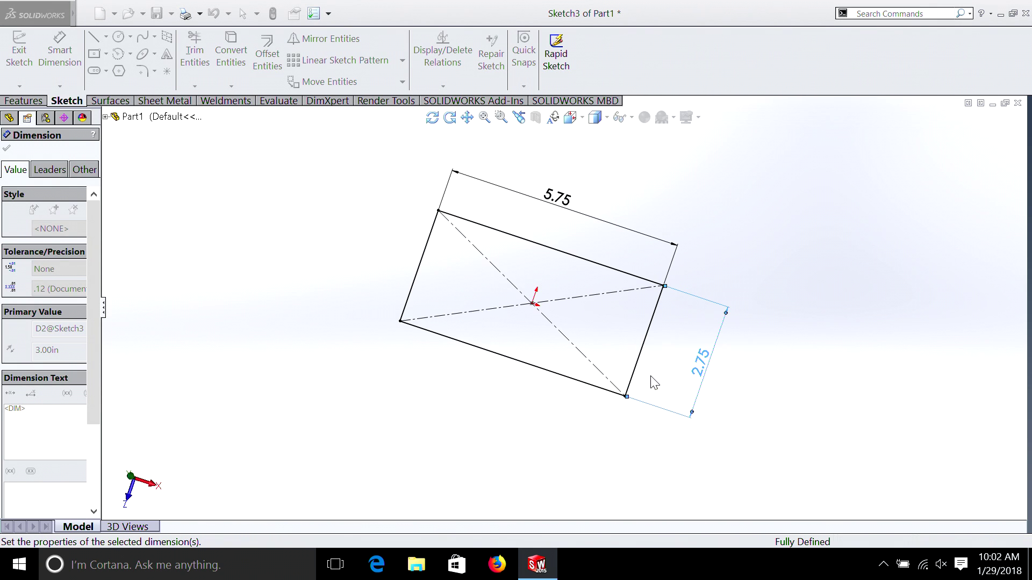
mouse_move(30, 11)
click(19, 53)
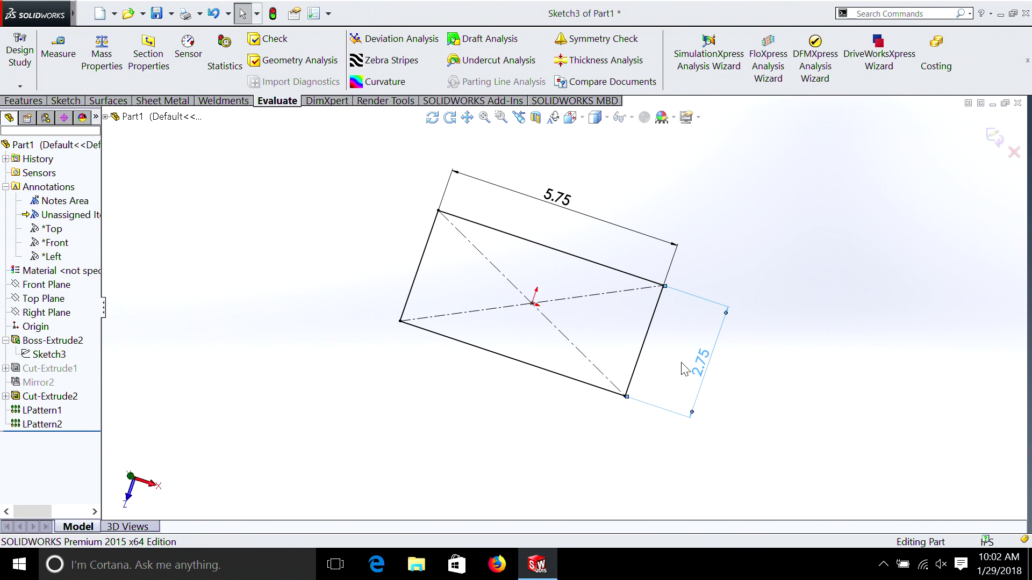
scroll(566, 330, down, 1)
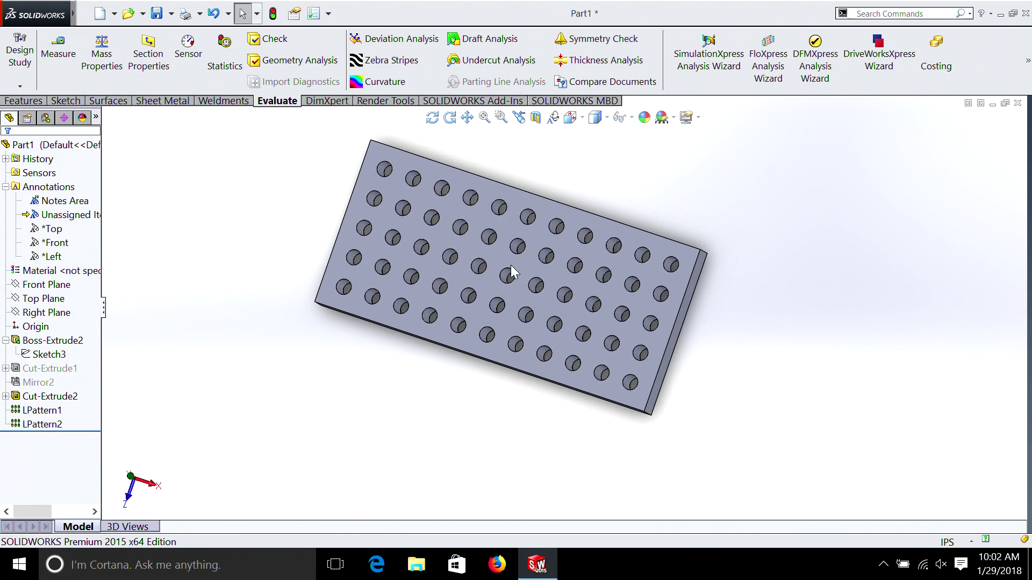